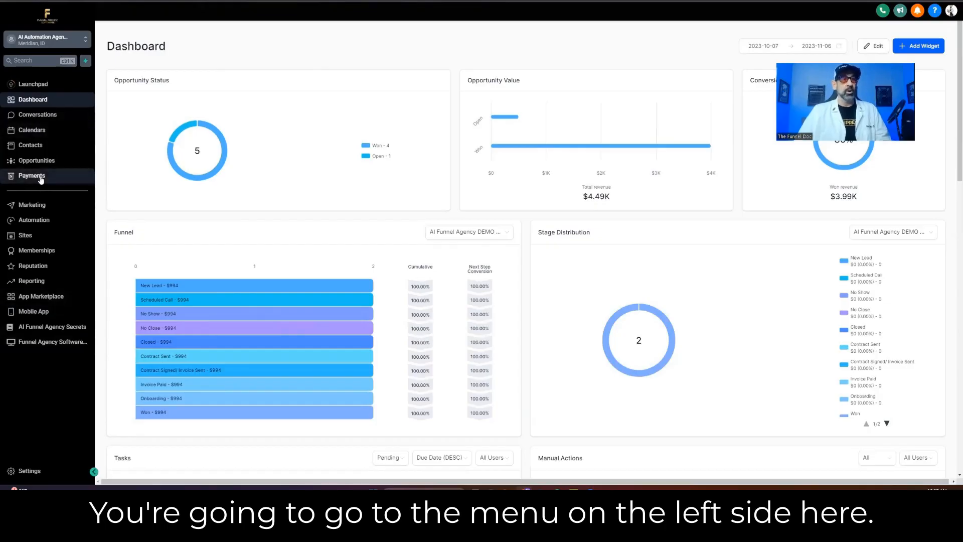
Create a new proposals and estimates template in the Payments area
left_click(10, 176)
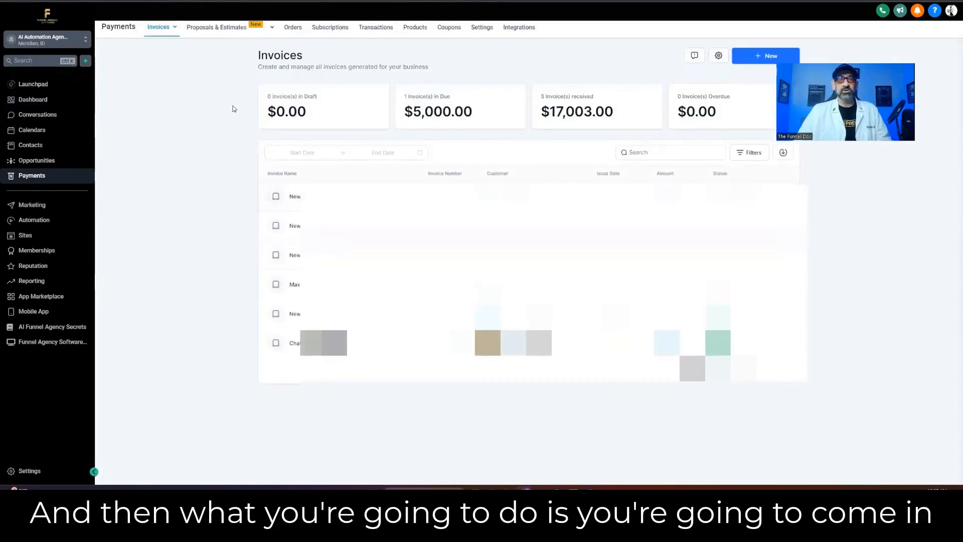
mouse_move(216, 27)
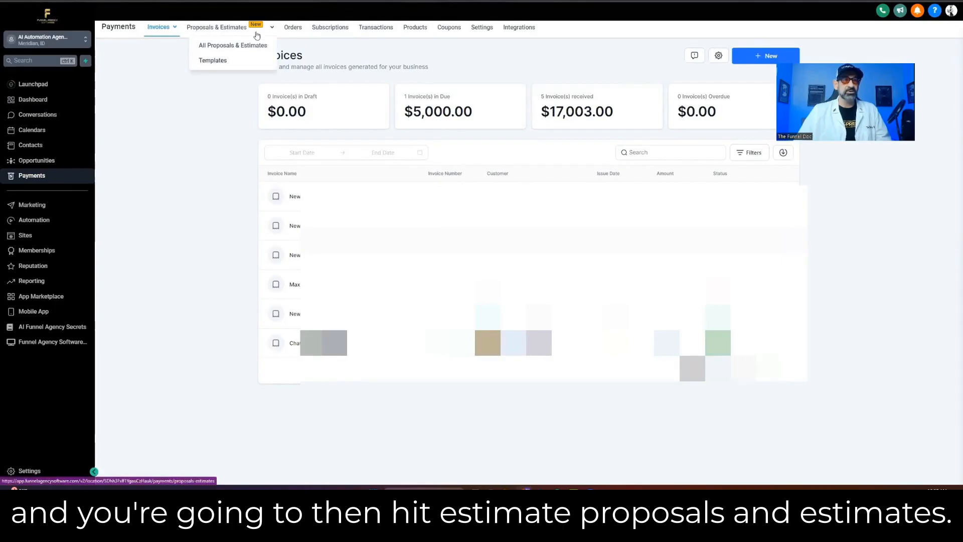
left_click(211, 62)
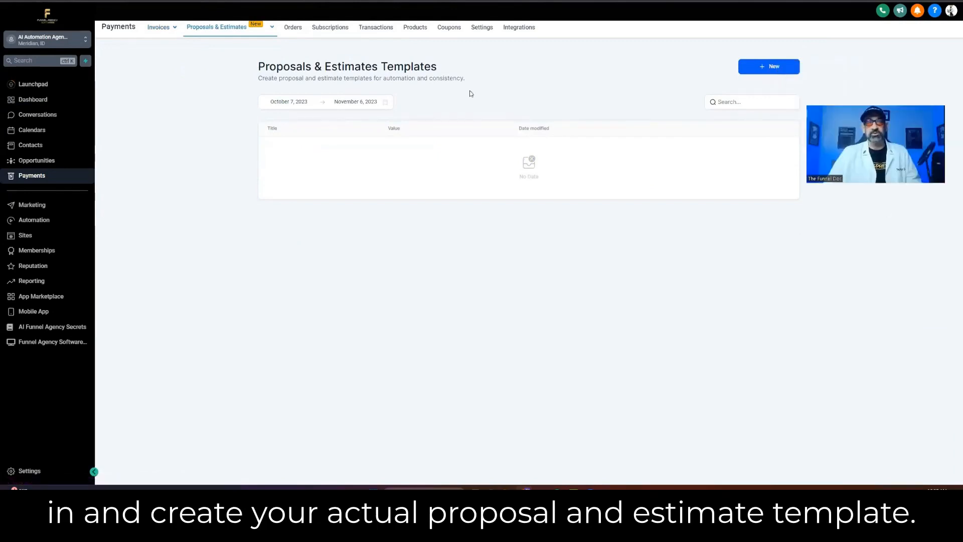
left_click(767, 78)
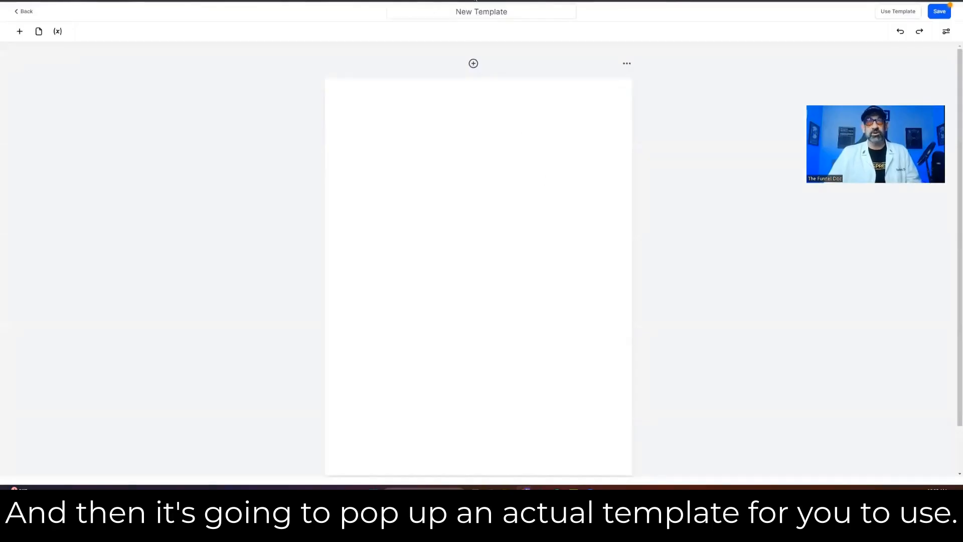
Rename the new template as MASTER TEMPLATE
left_click_drag(508, 13, 454, 14)
type("MASTER")
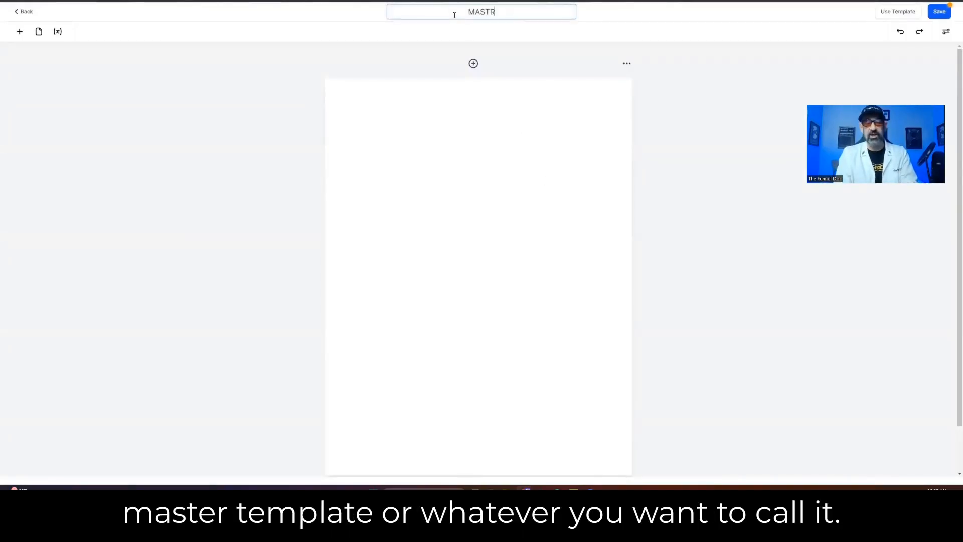
key("BackSpace")
type("ERR")
key("BackSpace")
type("TE")
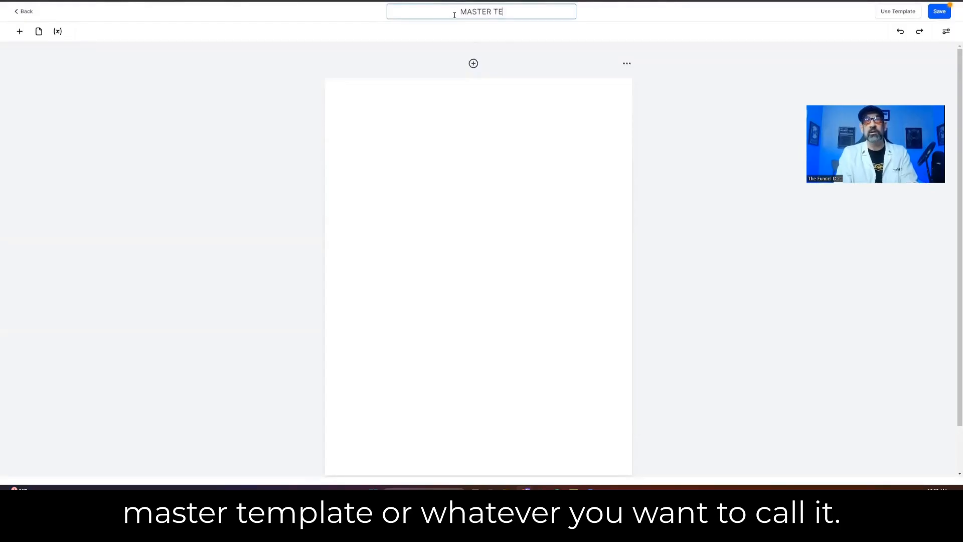
type("MPLATE")
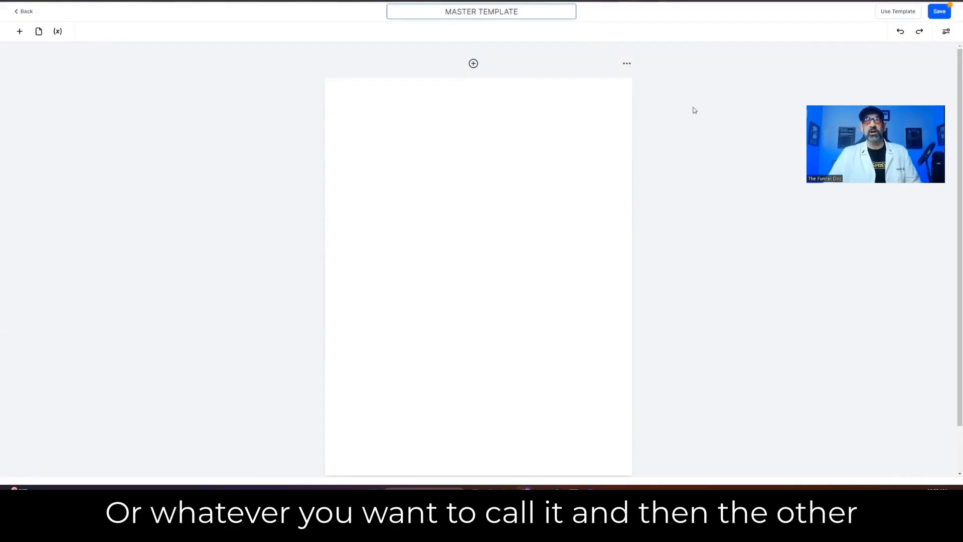
left_click(439, 150)
Switch to the contract in Google Docs and copy its text from the opening line through the Interpretation and Enforcement section
key("ctrl+Tab")
scroll(570, 153, "down", 10)
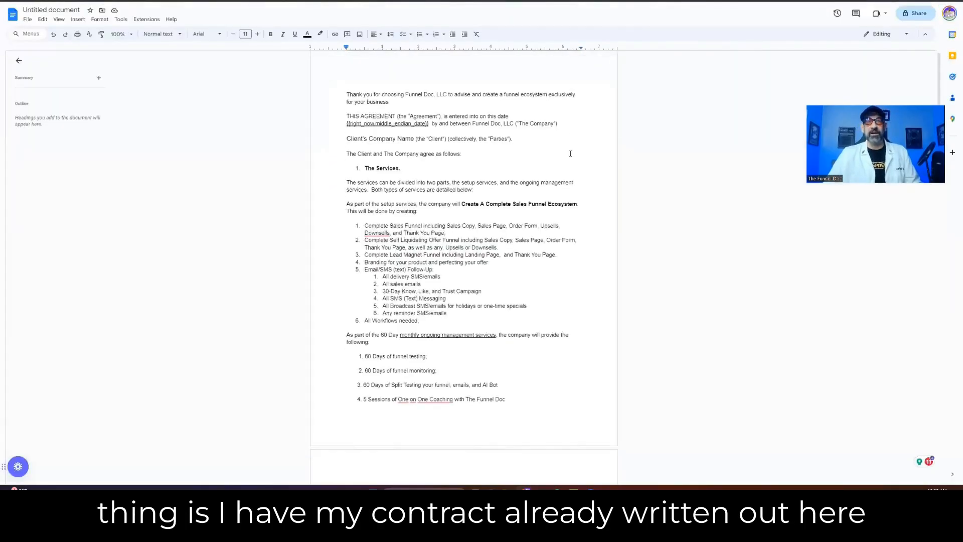
scroll(572, 156, "down", 10)
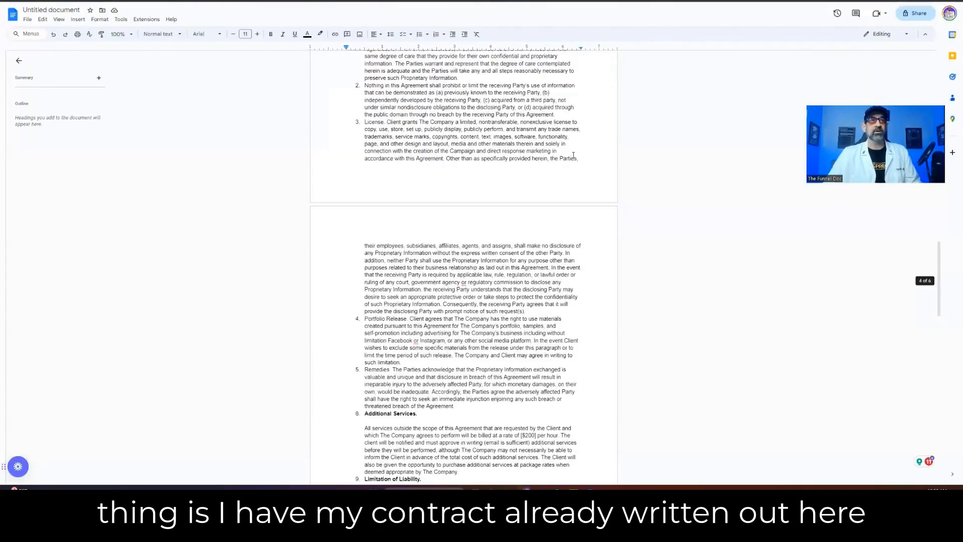
scroll(573, 155, "up", 20)
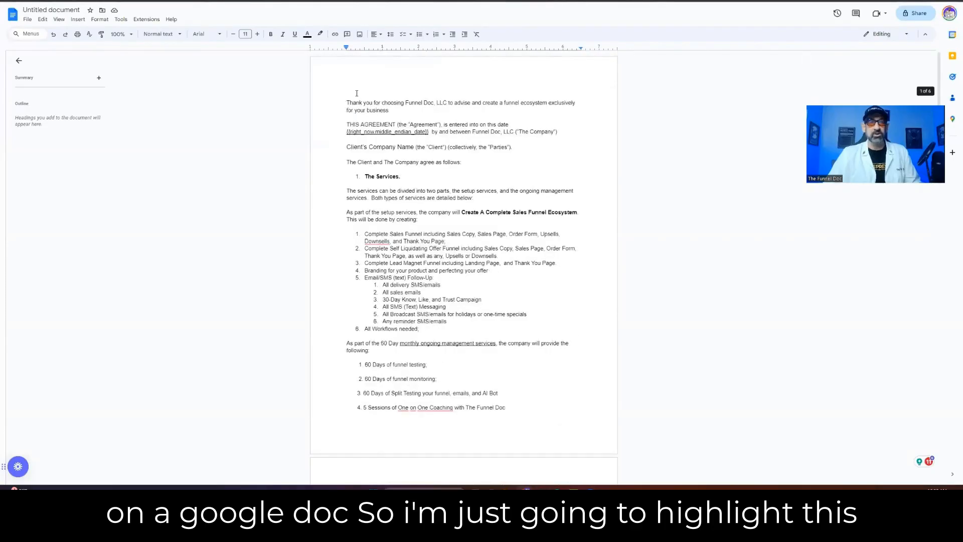
left_click_drag(348, 103, 470, 384)
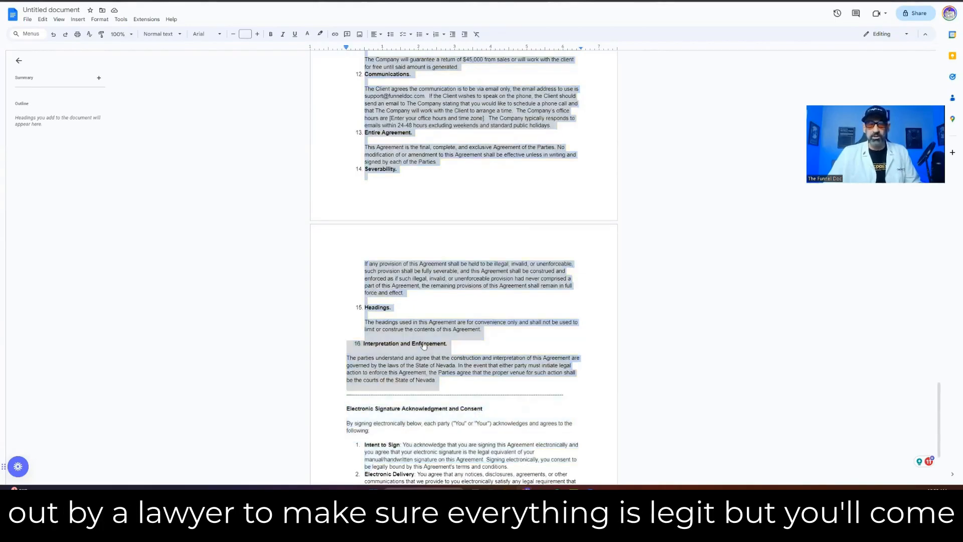
right_click(422, 148)
left_click(441, 168)
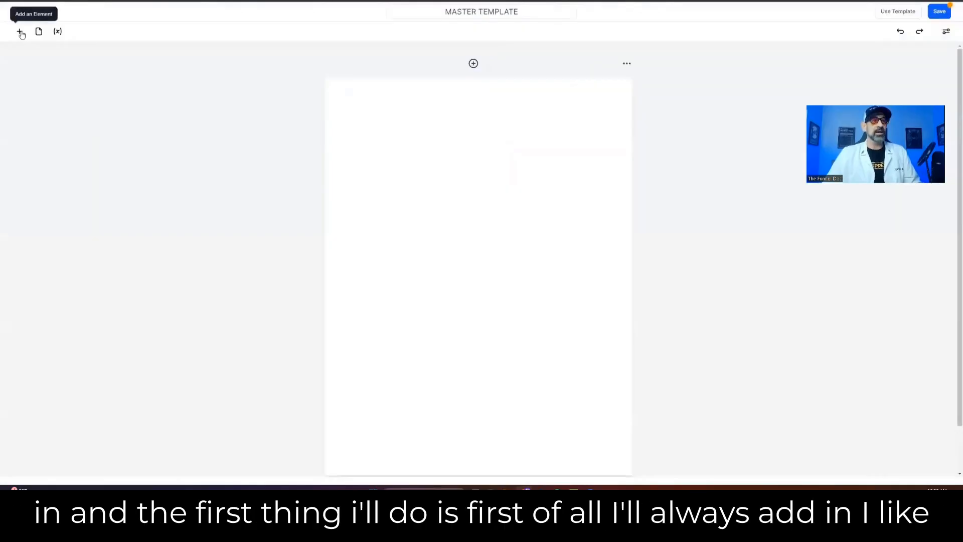
Add an image element to the MASTER TEMPLATE page and fill it with the Funnel Doc logo, Untitled design (36).png
left_click(21, 32)
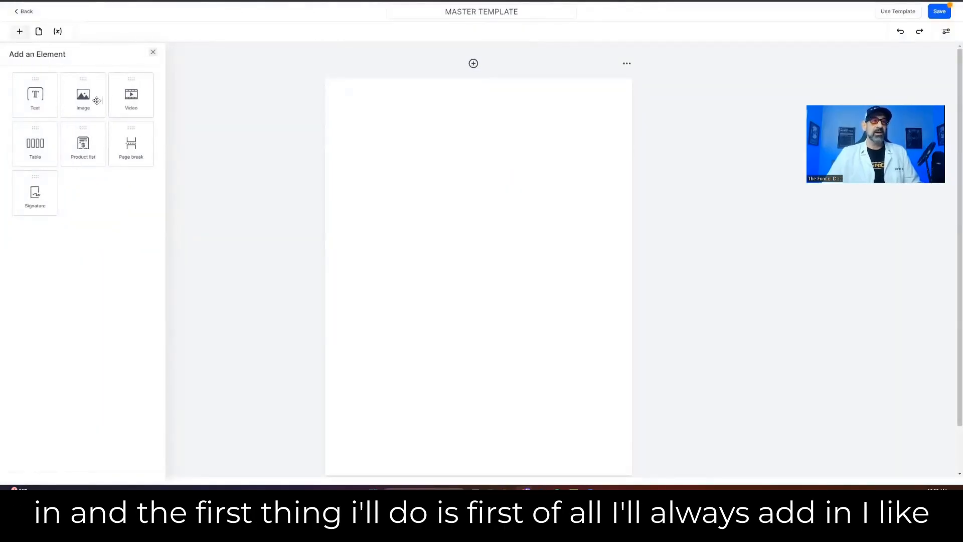
left_click_drag(97, 100, 497, 170)
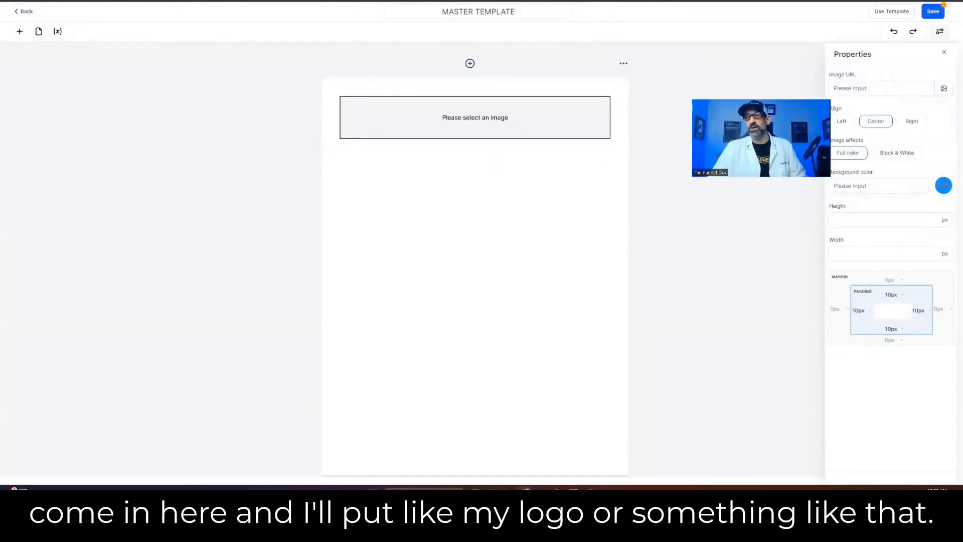
left_click(945, 90)
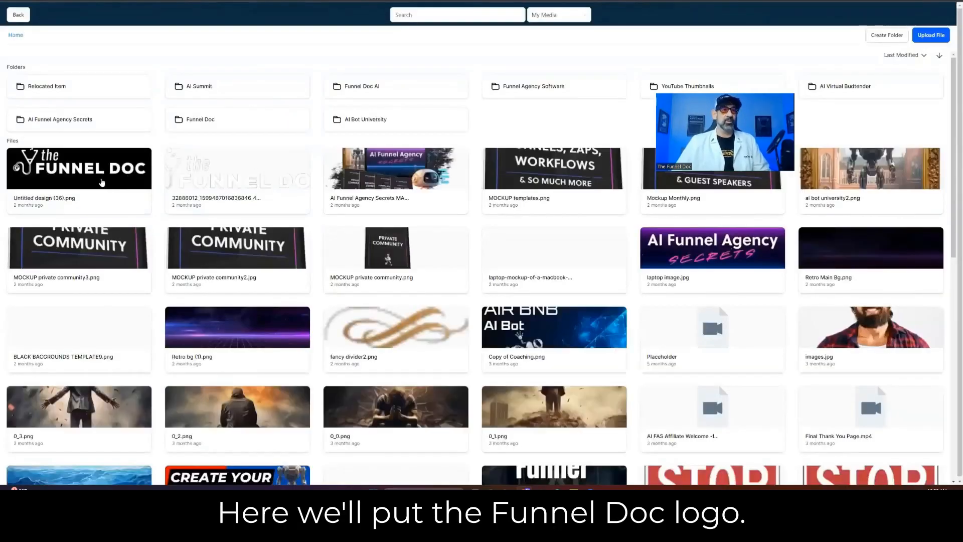
left_click(102, 182)
Set the logo image's height to 125 px
left_click(860, 219)
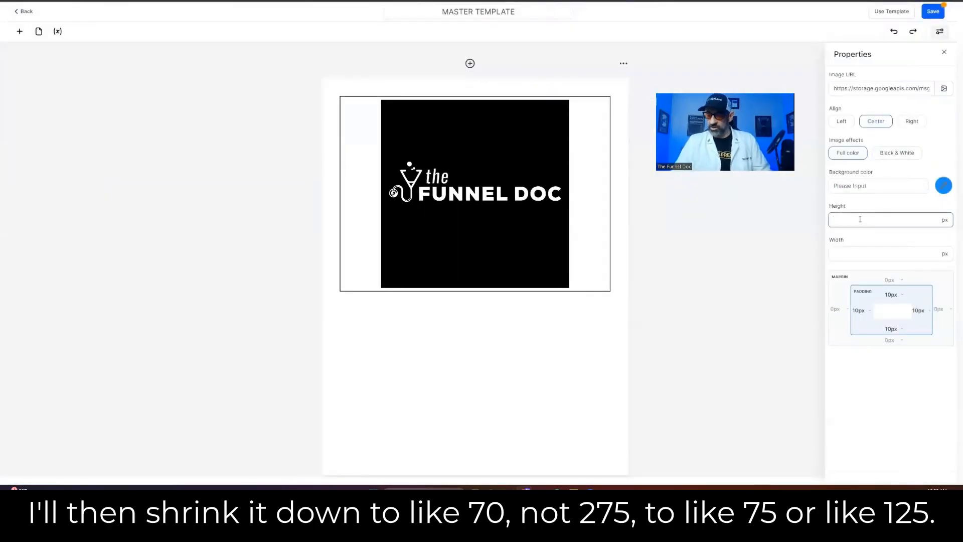
type("752")
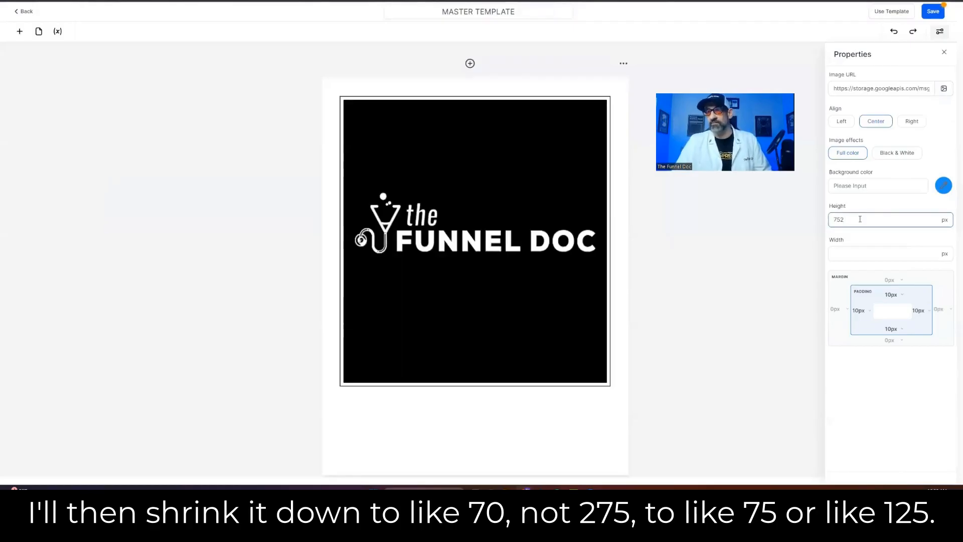
key("BackSpace")
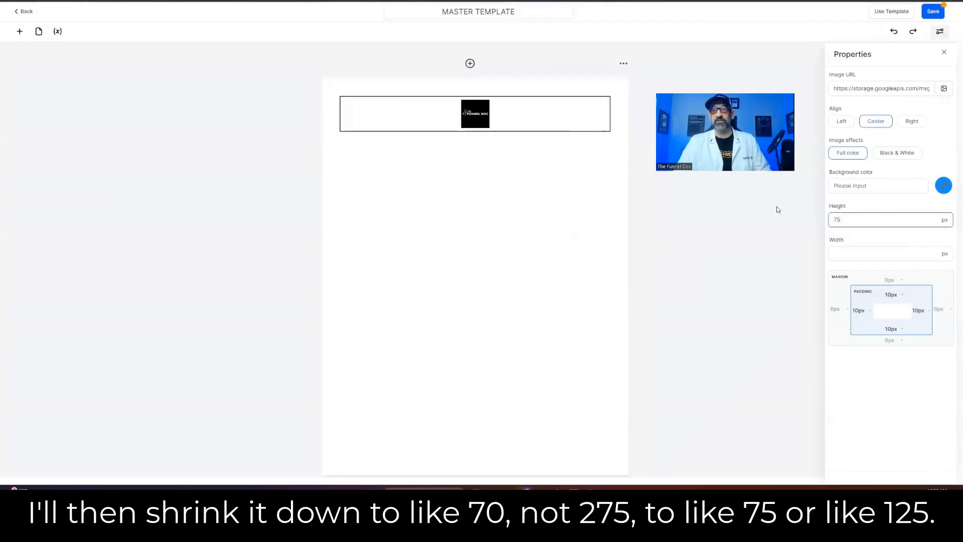
double_click(836, 219)
type("125")
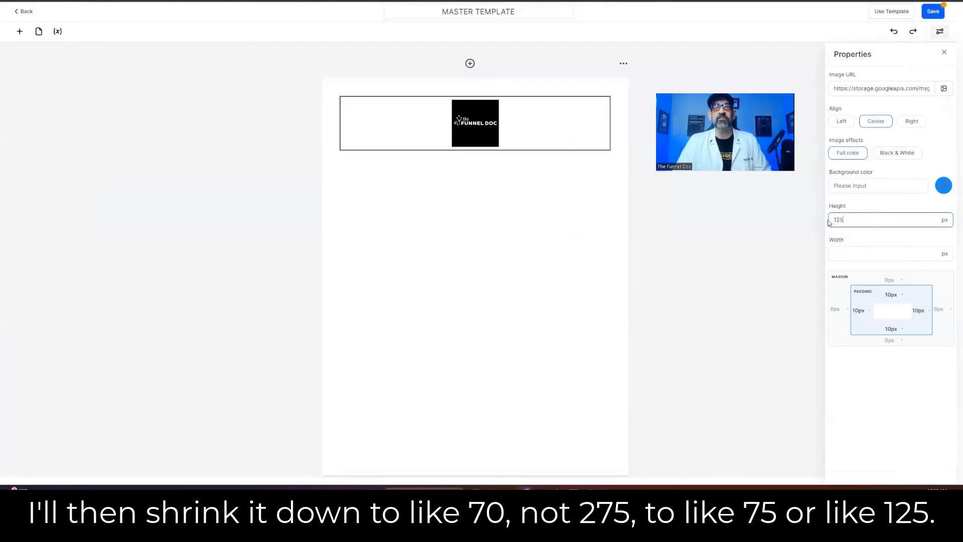
Set the logo image's background color to black, rgba(0, 0, 0, 1)
left_click(942, 187)
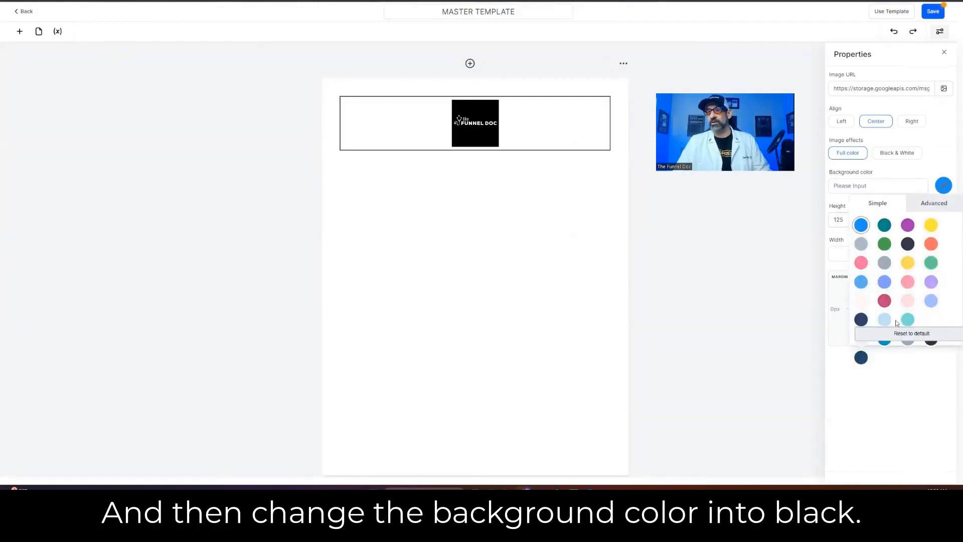
left_click(936, 208)
left_click_drag(898, 256, 868, 297)
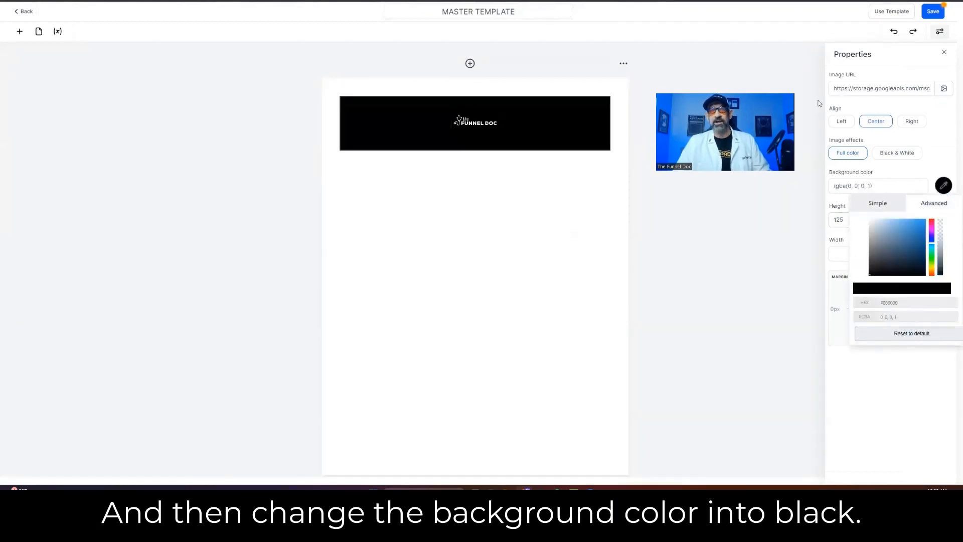
left_click(714, 65)
Insert a text element below the logo and replace its placeholder text, set to Paragraph style, with the copied contract
left_click(19, 31)
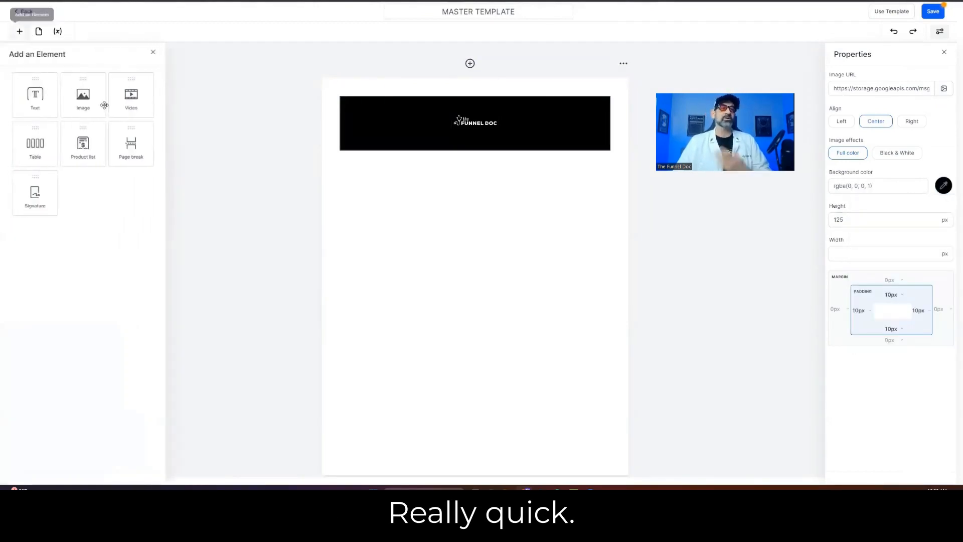
left_click_drag(30, 95, 429, 168)
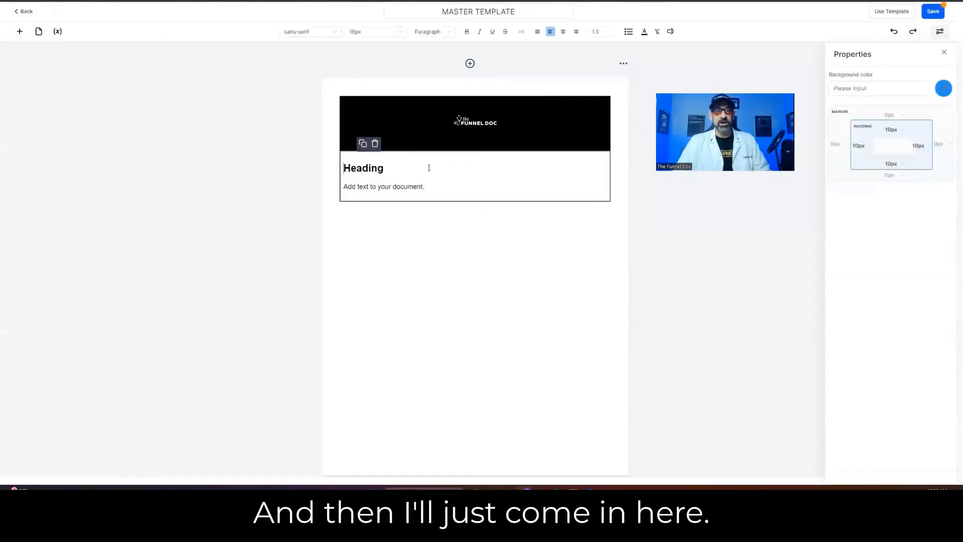
double_click(409, 186)
key("ctrl+a")
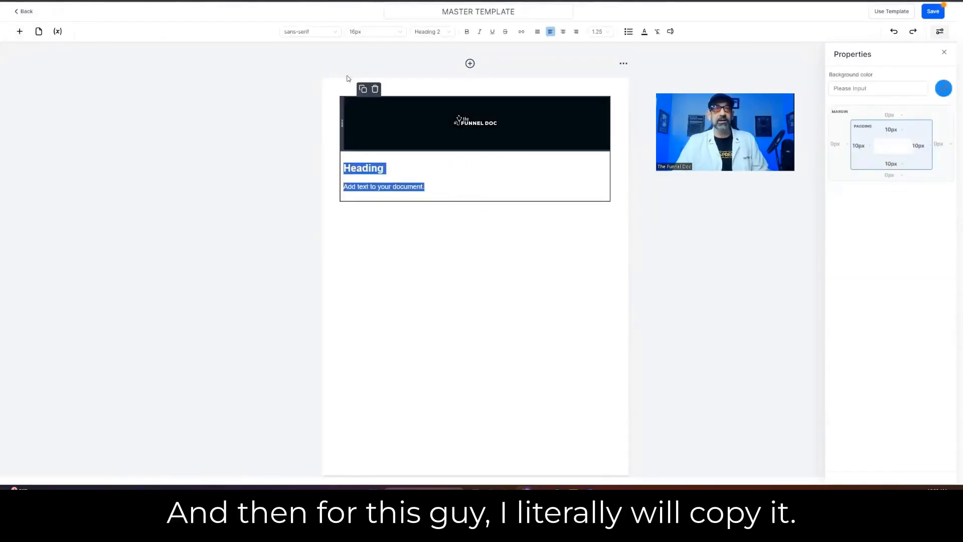
left_click(435, 32)
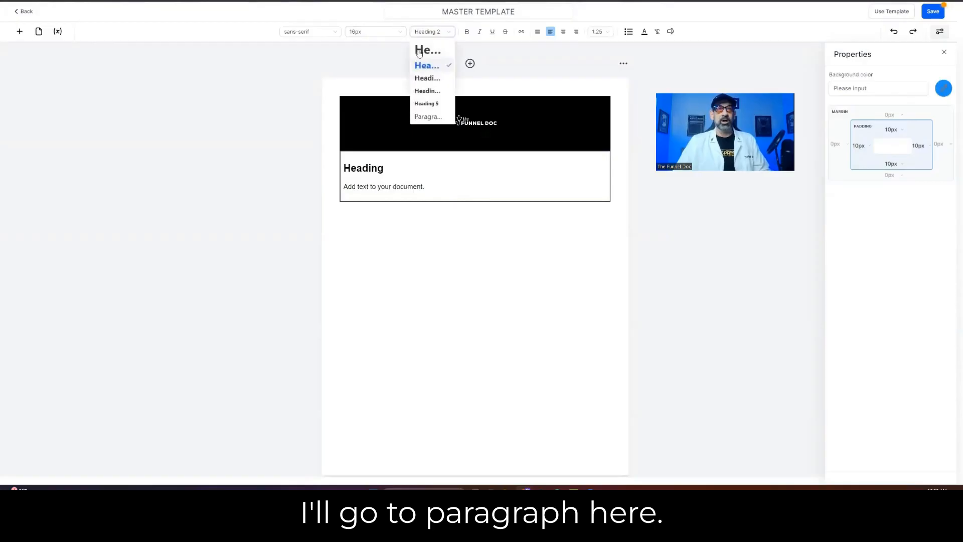
left_click(425, 117)
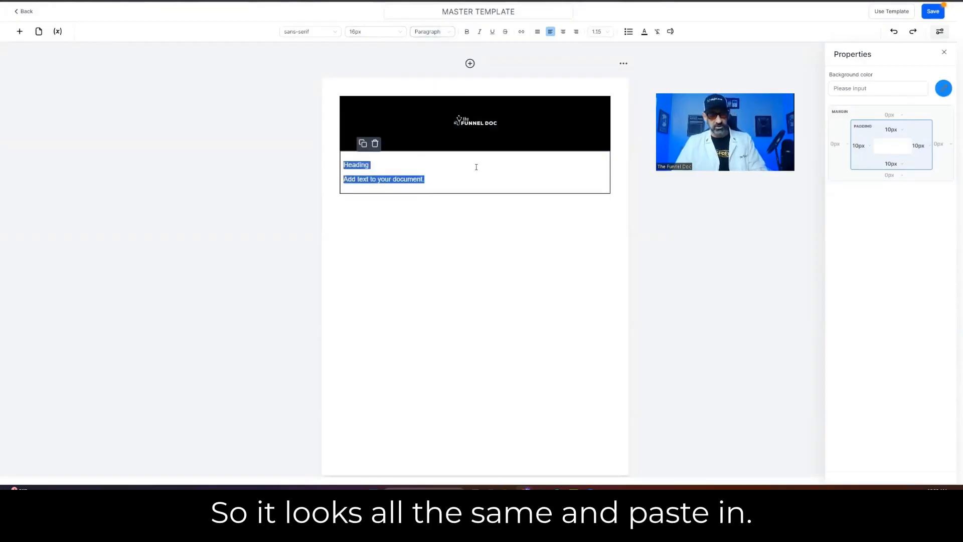
key("ctrl+v")
Review the pasted contract text in the template from its opening lines to its final section
scroll(476, 150, "up", 10)
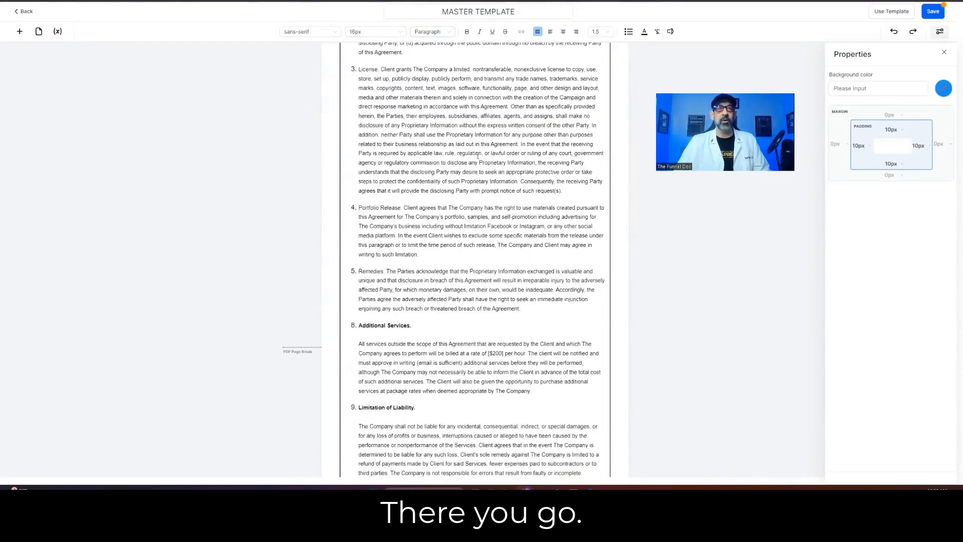
scroll(476, 148, "up", 10)
scroll(475, 143, "up", 10)
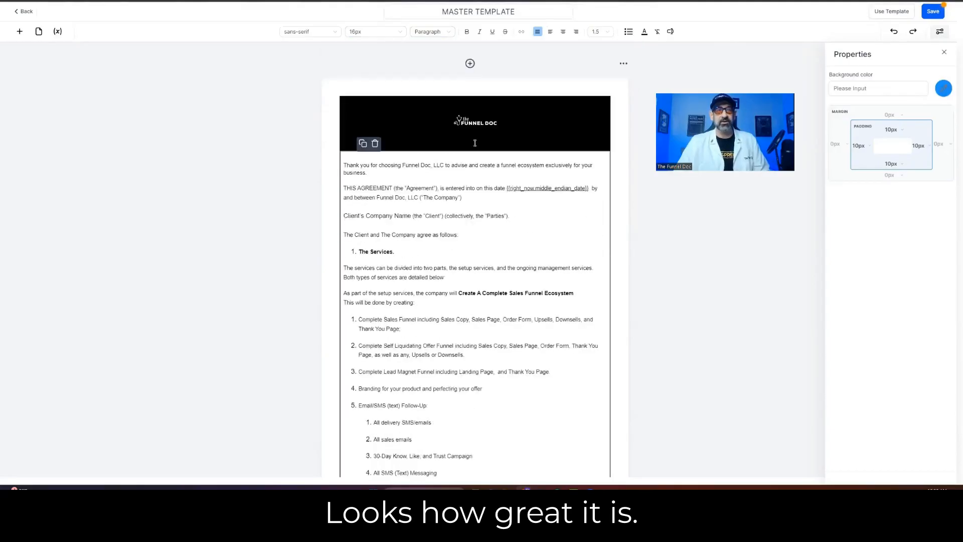
scroll(481, 150, "down", 5)
scroll(486, 155, "up", 5)
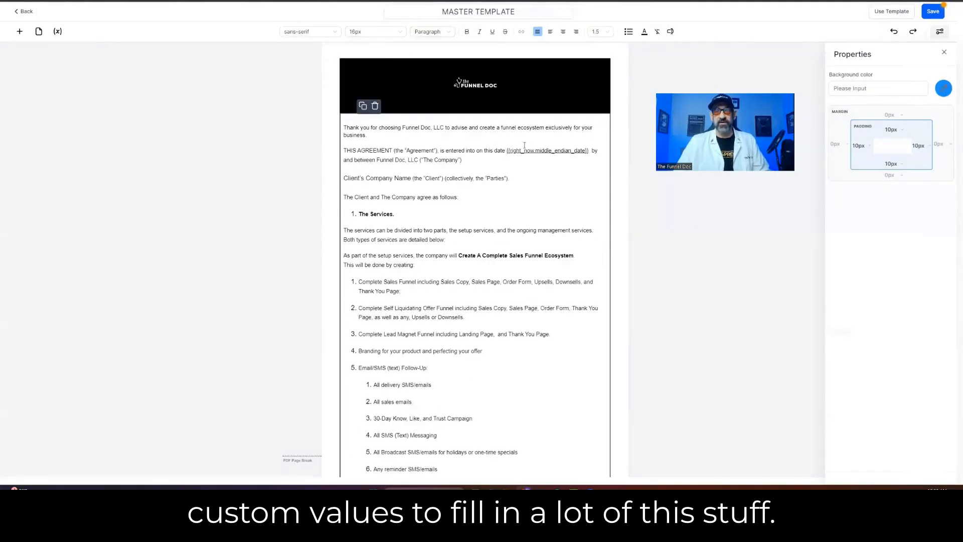
scroll(520, 197, "down", 20)
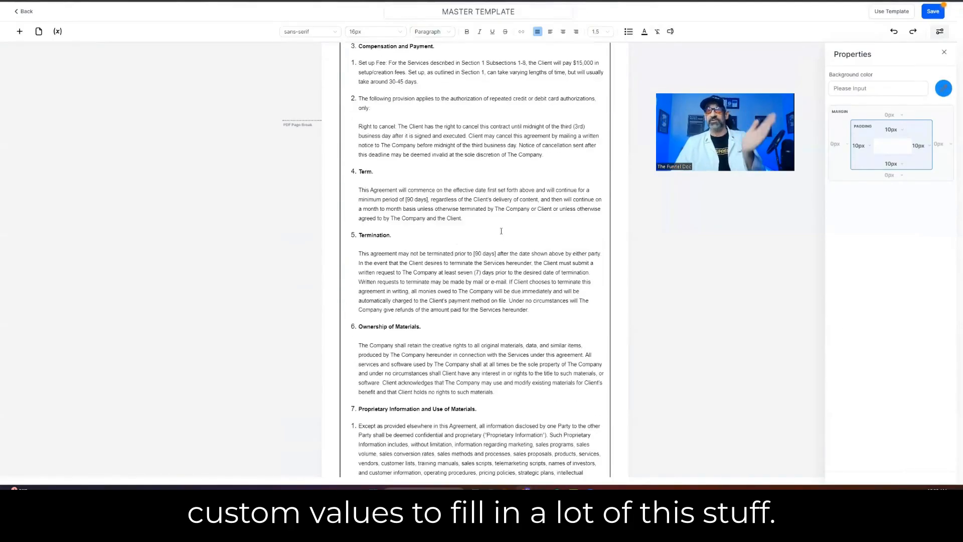
scroll(498, 230, "down", 8)
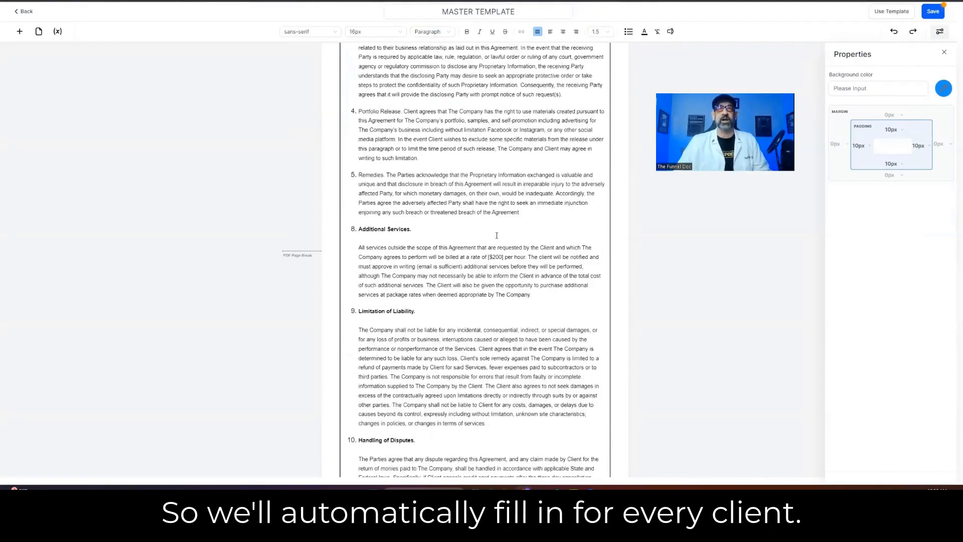
scroll(496, 235, "down", 10)
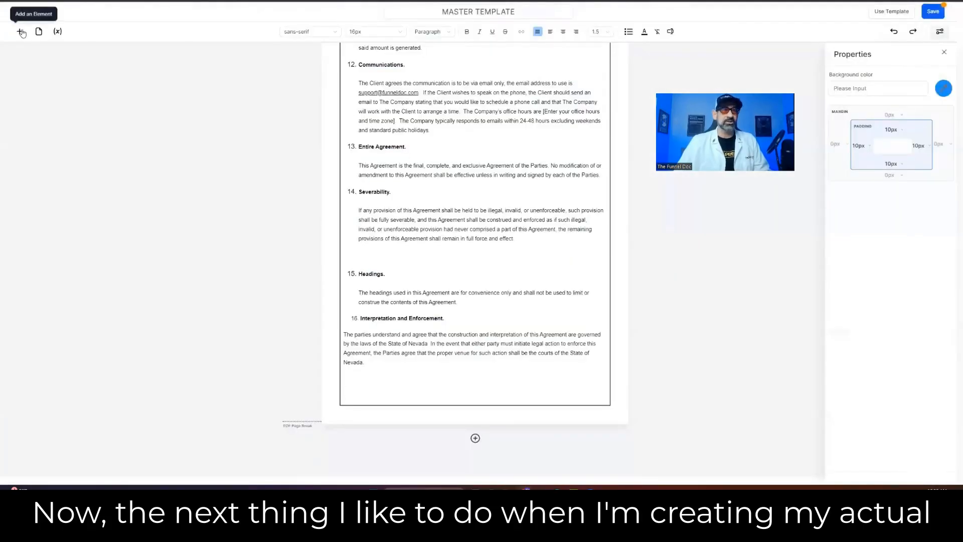
Add a product list element directly below the contract text at the end of the template
left_click(20, 31)
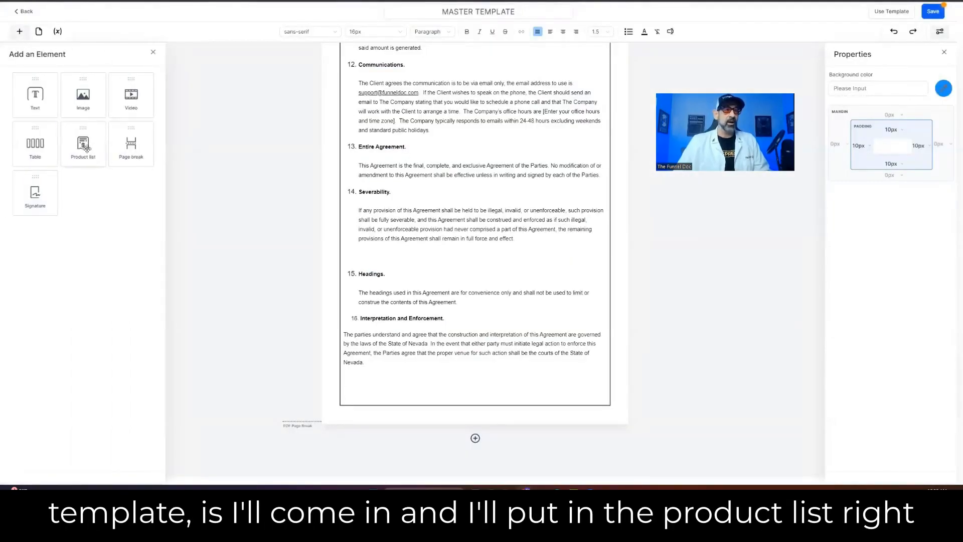
left_click_drag(82, 146, 426, 373)
scroll(502, 351, "down", 3)
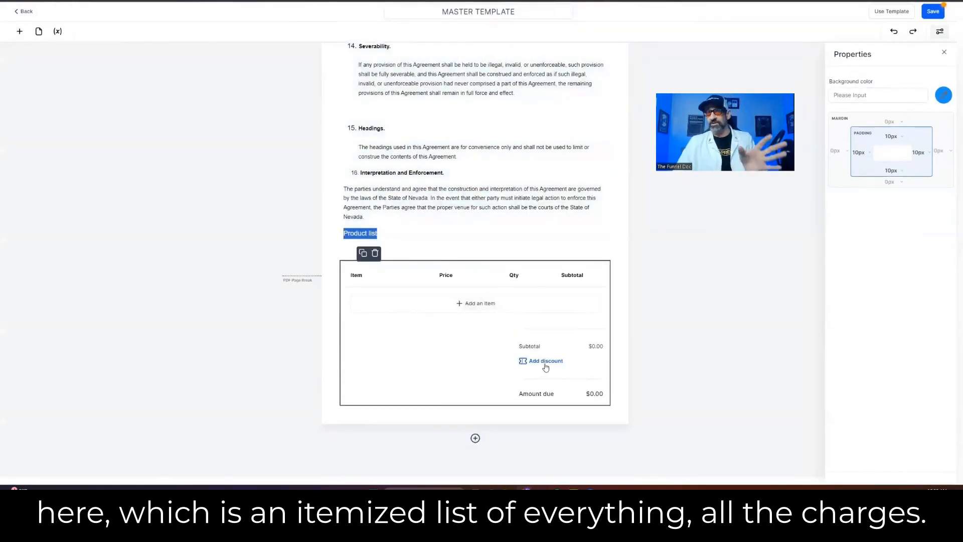
Add a text element below the product list, and copy the Electronic Signature Acknowledgment and Consent section from the Google Docs contract
left_click(19, 31)
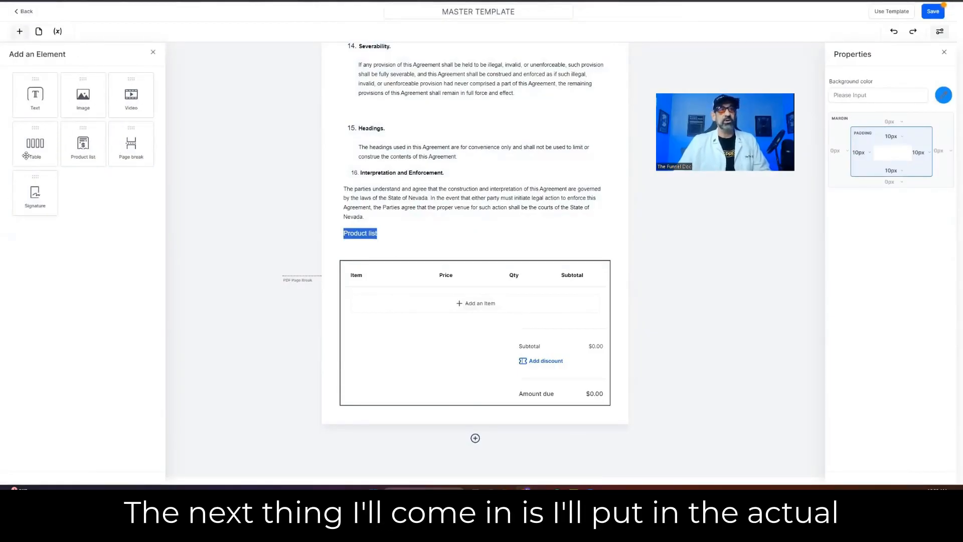
left_click_drag(35, 94, 377, 421)
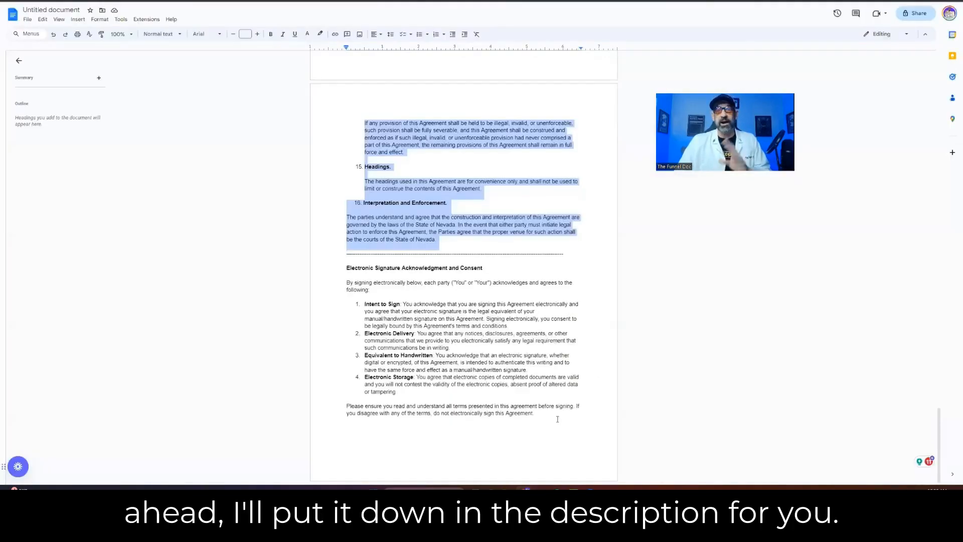
mouse_move(534, 413)
left_mouse_down()
mouse_move(346, 406)
mouse_move(364, 391)
mouse_move(346, 282)
left_mouse_up()
right_click(447, 348)
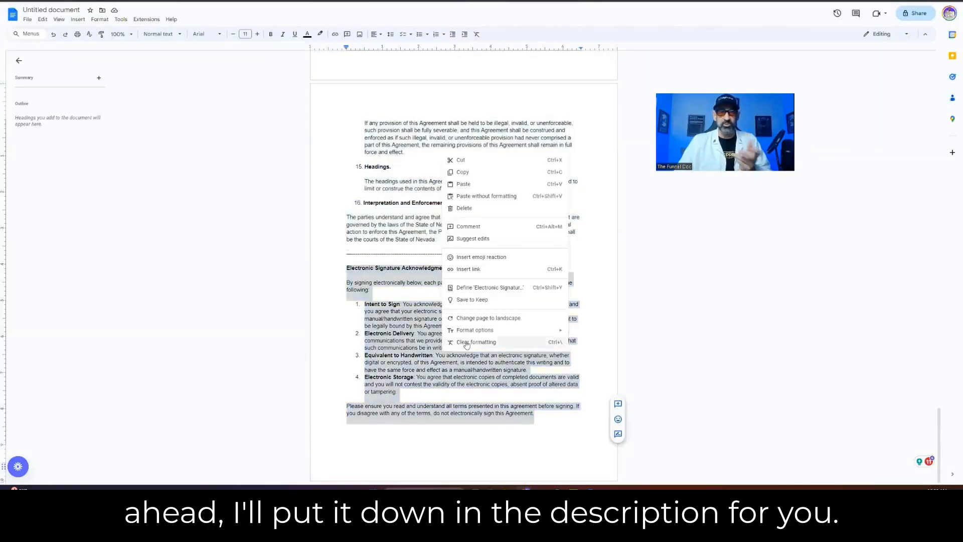
left_click(473, 173)
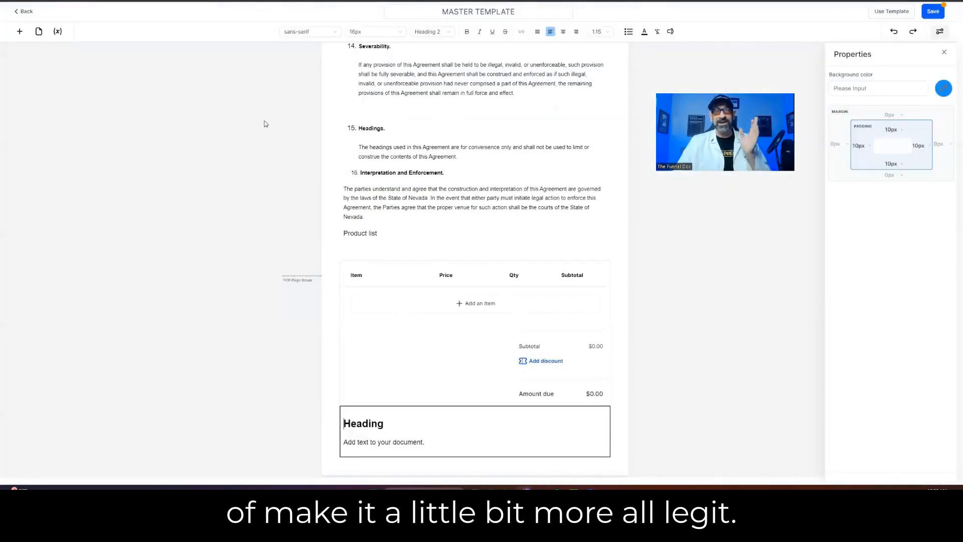
Replace the new text element's placeholder content, set to Paragraph style, with the copied consent section and remove the trailing blank lines
left_click(405, 441)
key("ctrl+a")
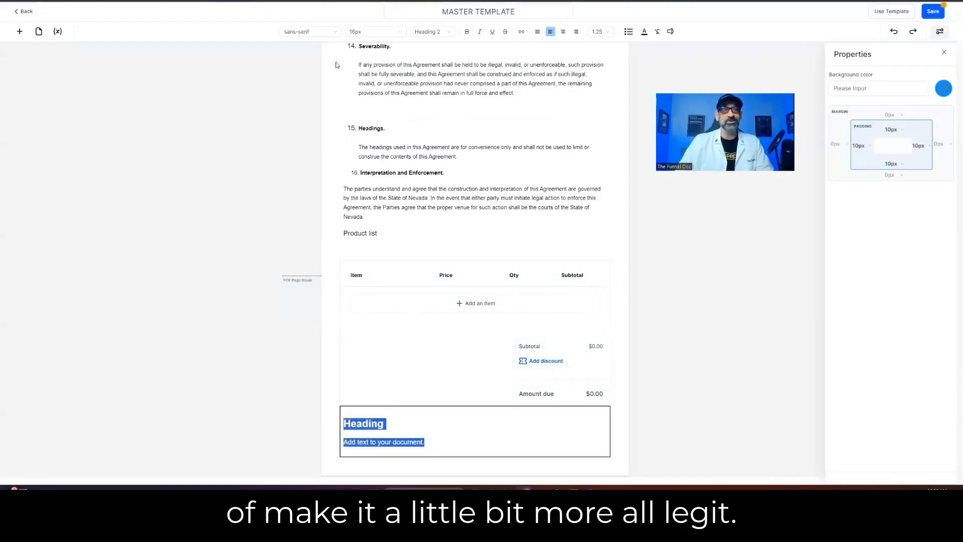
left_click(444, 36)
left_click(427, 119)
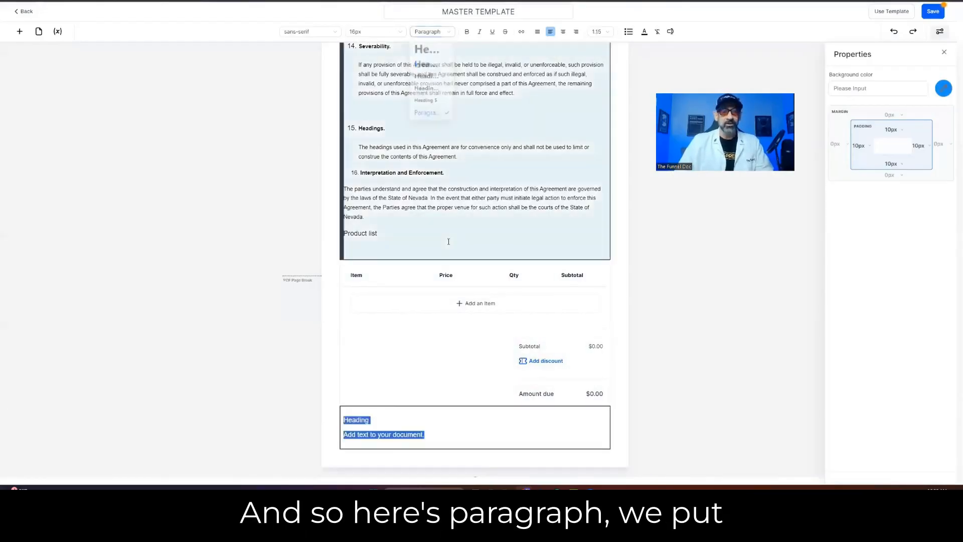
key("ctrl+v")
scroll(451, 341, "down", 2)
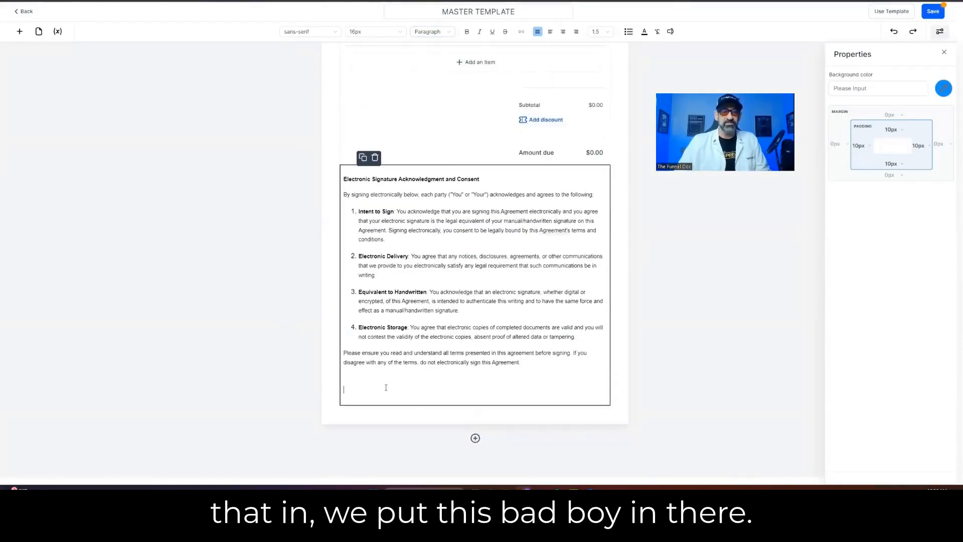
key("BackSpace")
key("BackSpace")
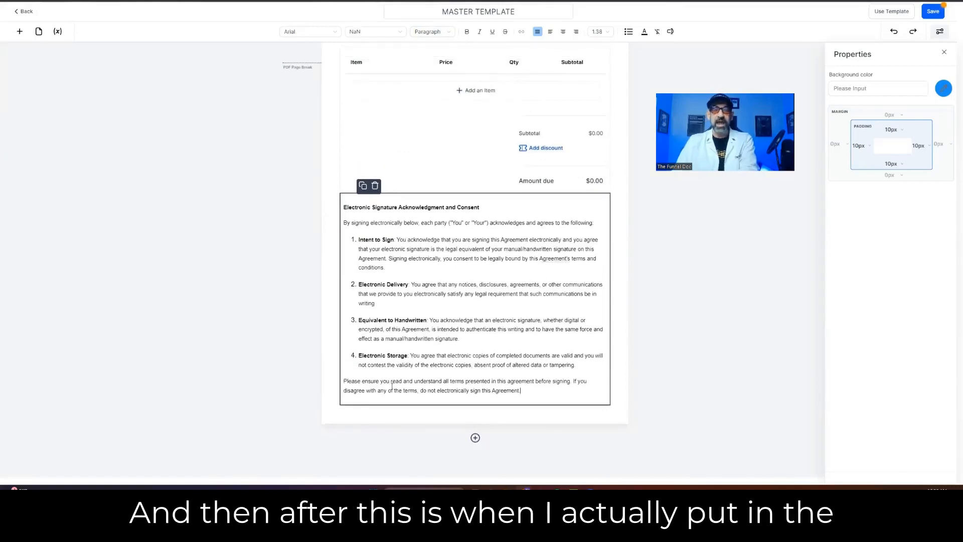
Add two signature elements, one below the other, under the electronic signature consent text
left_click(19, 31)
mouse_move(46, 197)
left_mouse_down()
mouse_move(393, 407)
mouse_move(386, 431)
left_mouse_up()
left_click(20, 31)
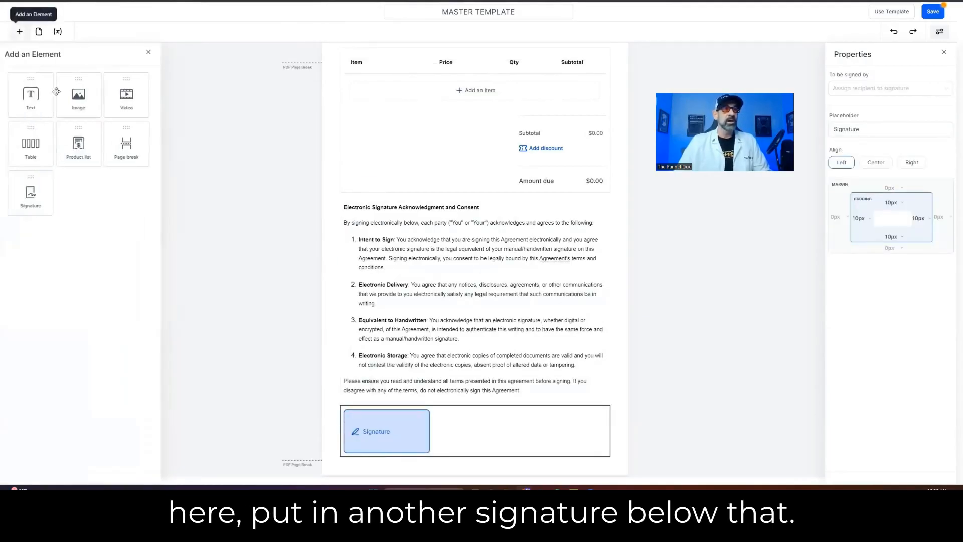
mouse_move(30, 193)
left_mouse_down()
mouse_move(435, 474)
mouse_move(431, 466)
left_mouse_up()
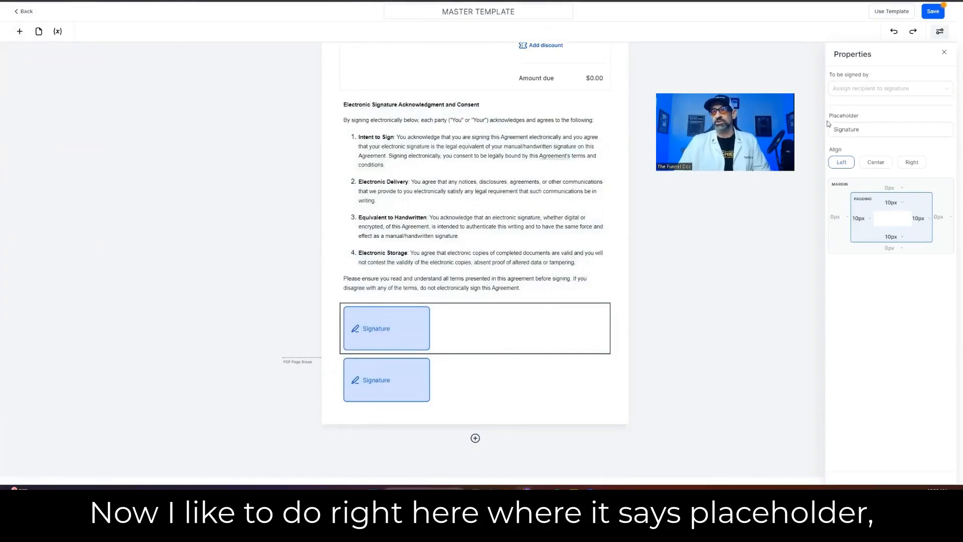
Set the upper signature element's placeholder to "Client's Signature"
left_click_drag(878, 133, 838, 131)
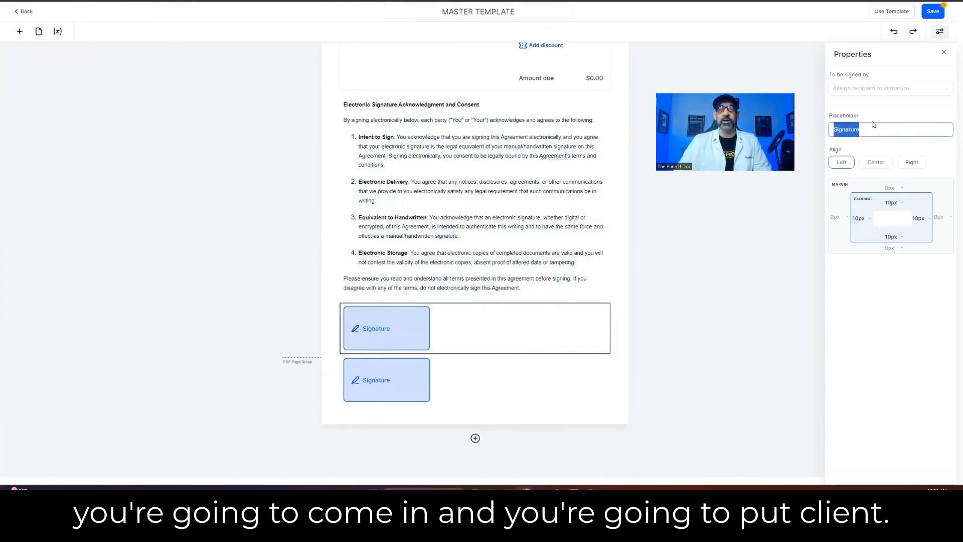
type("Cli")
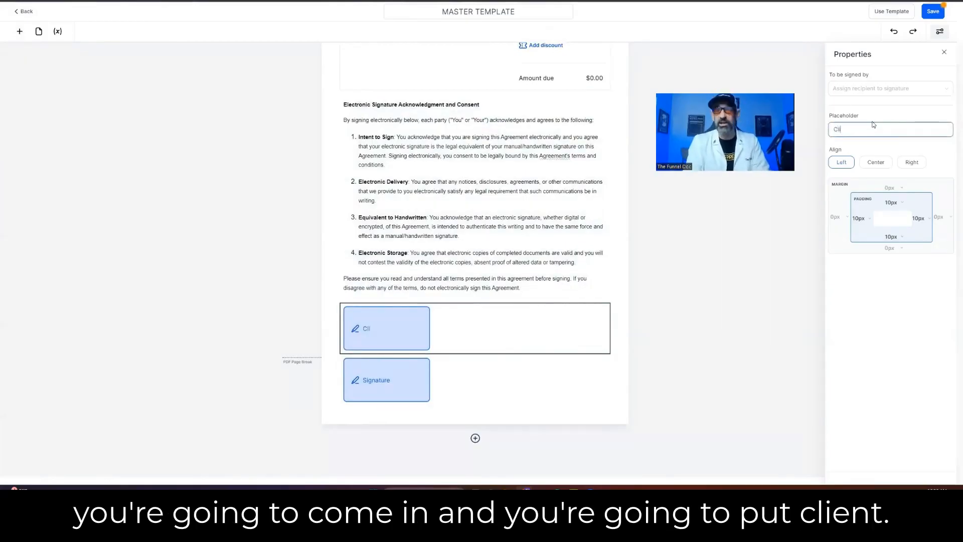
type("ent's Signature")
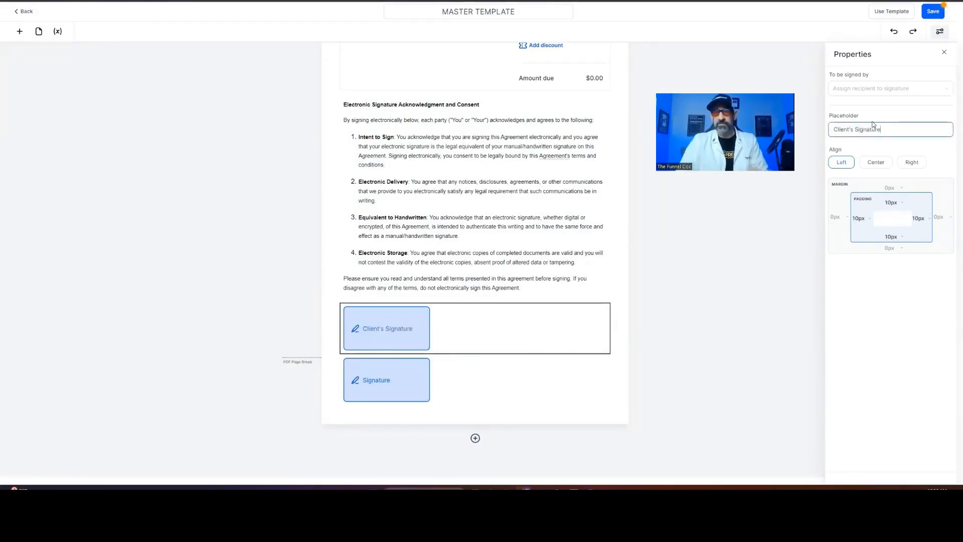
Set the lower signature element's placeholder to "Company's Signature"
left_click(381, 380)
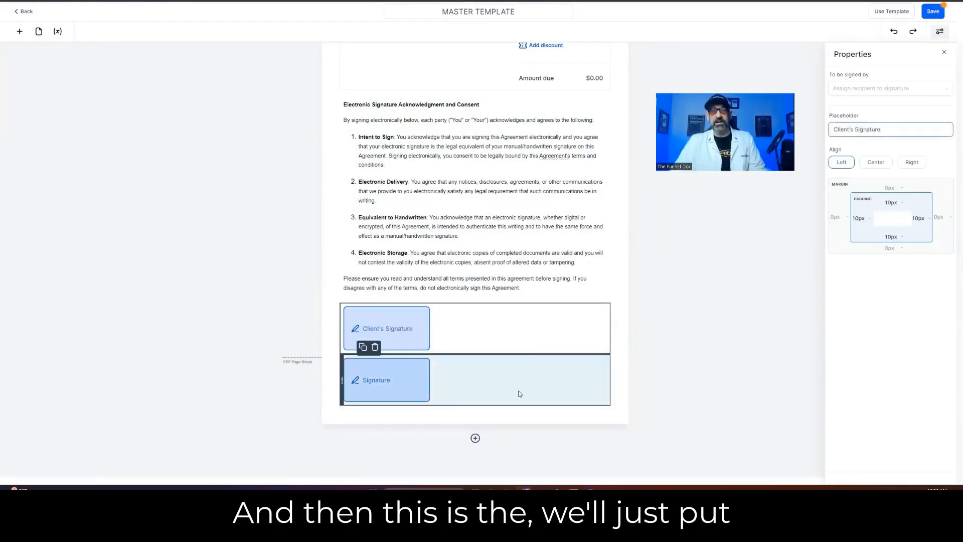
left_click(831, 129)
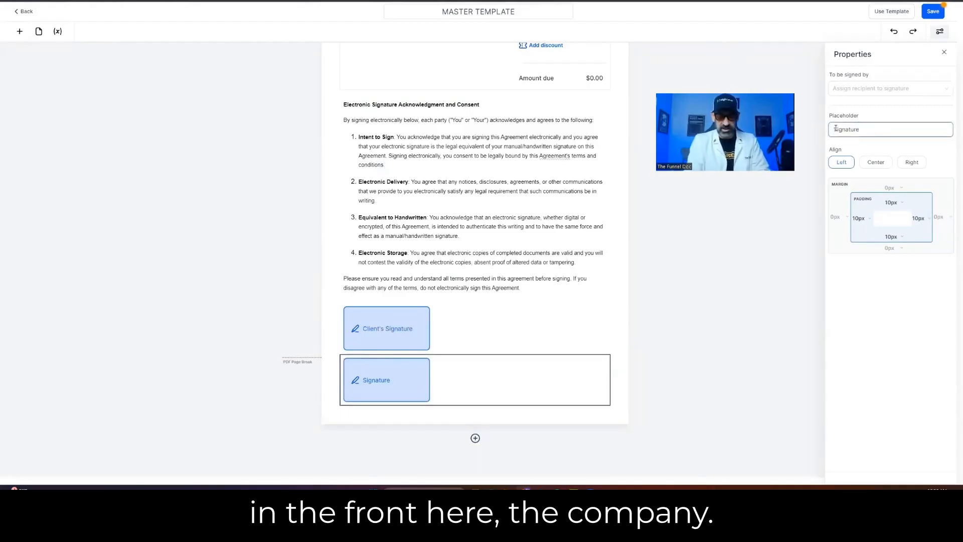
type("Company")
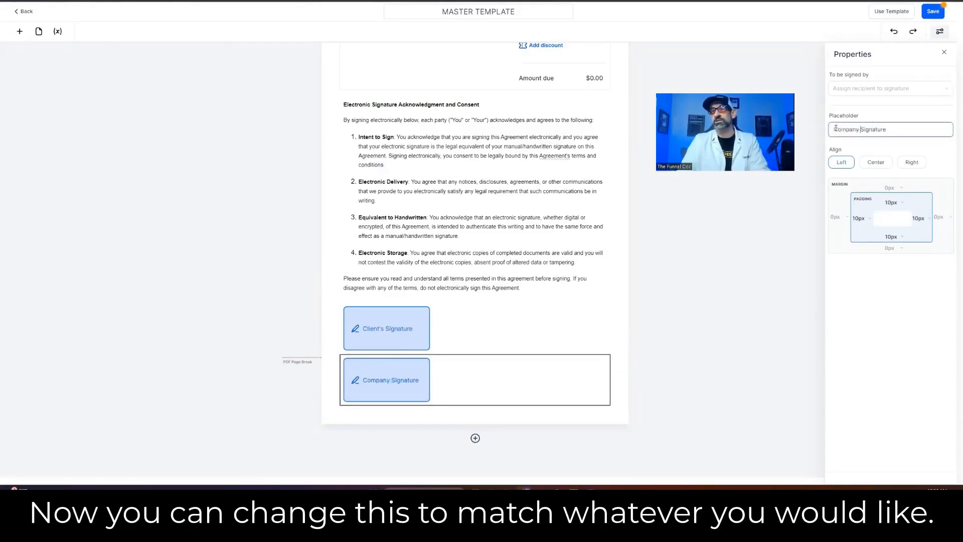
key("BackSpace")
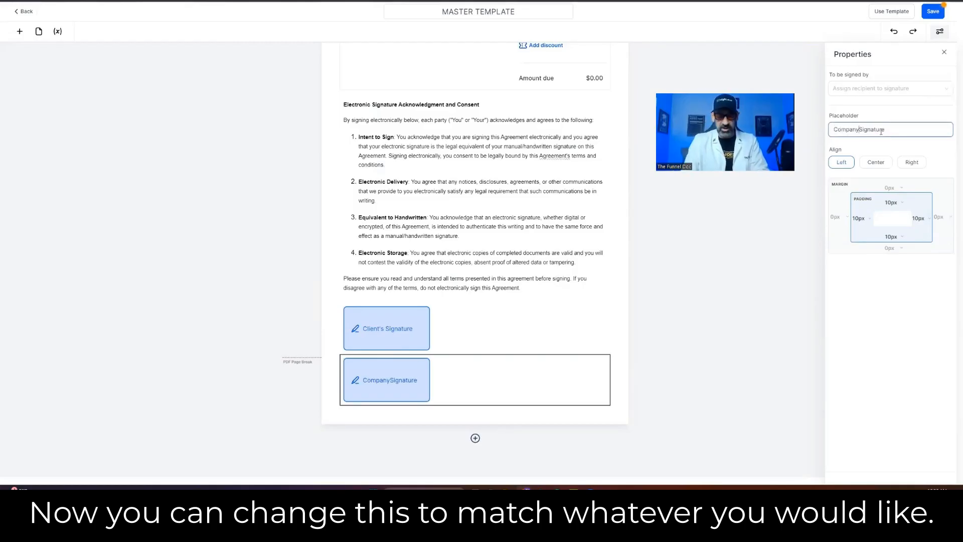
type("'s")
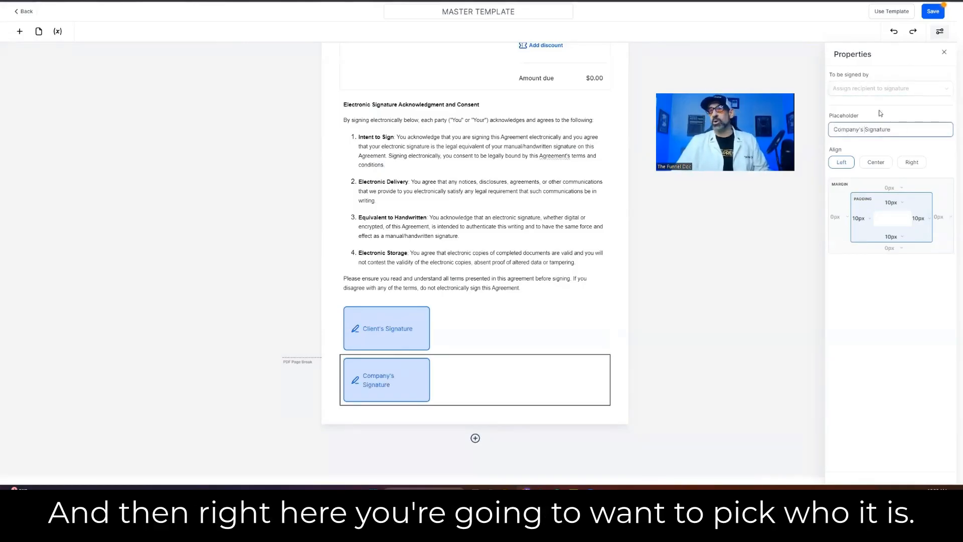
Assign the company's signature element to the account owner, marked (You), as the signer
left_click(870, 89)
left_click(781, 62)
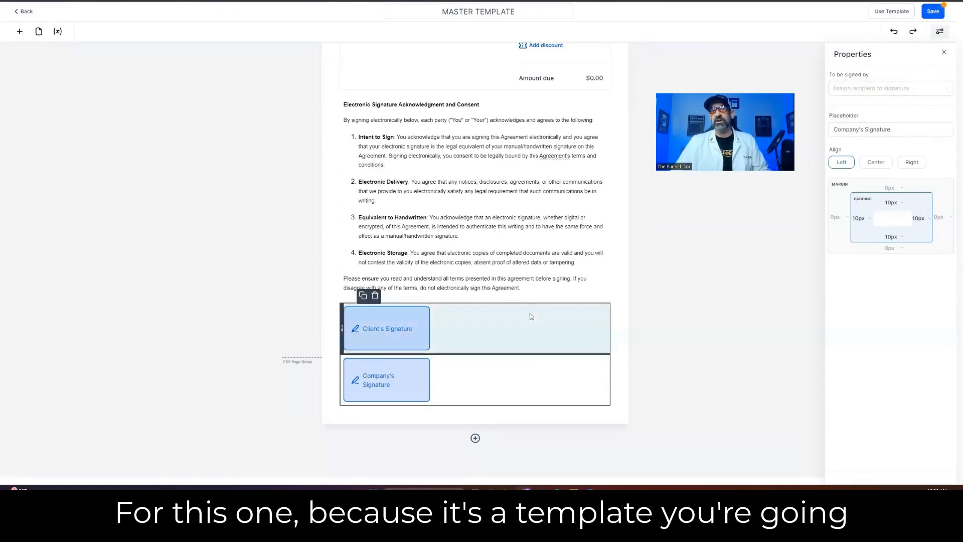
left_click(482, 341)
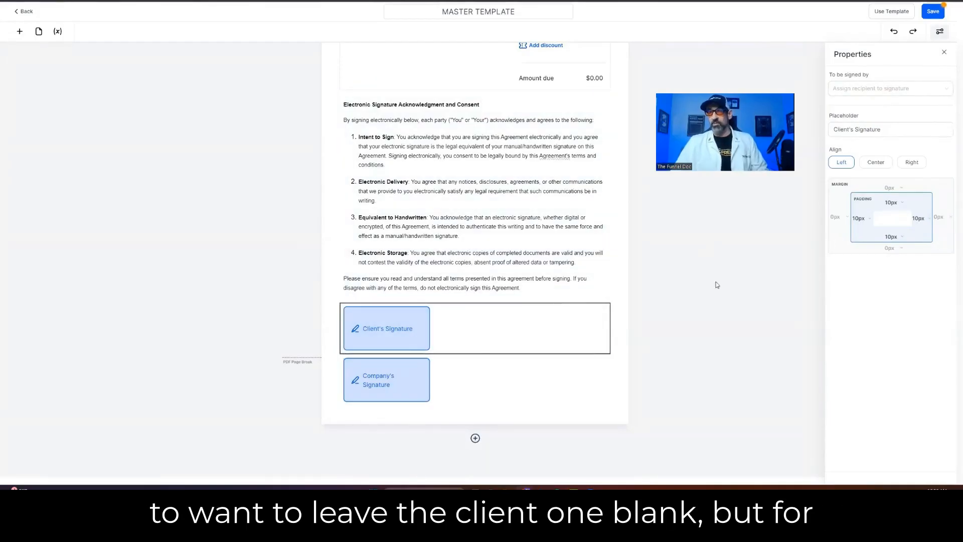
left_click(479, 366)
left_click(862, 88)
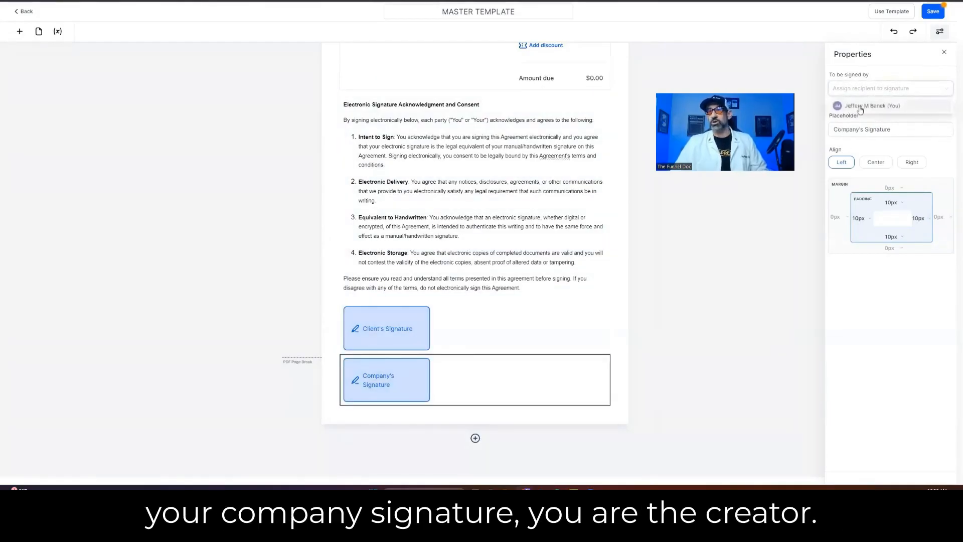
left_click(872, 106)
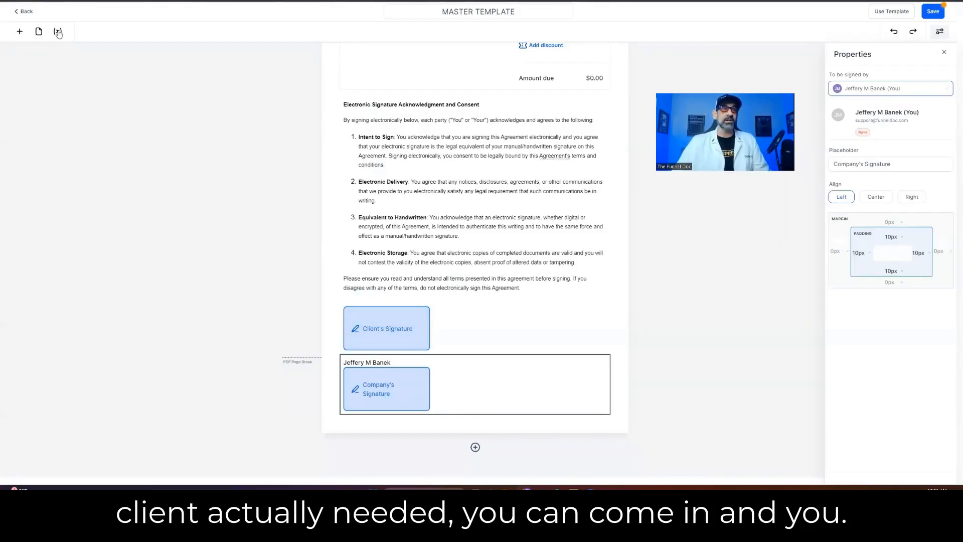
Add a signature element between the client's and company's, set its placeholder to the client's first name plus "'s Signature", and view its signer options
left_click(19, 31)
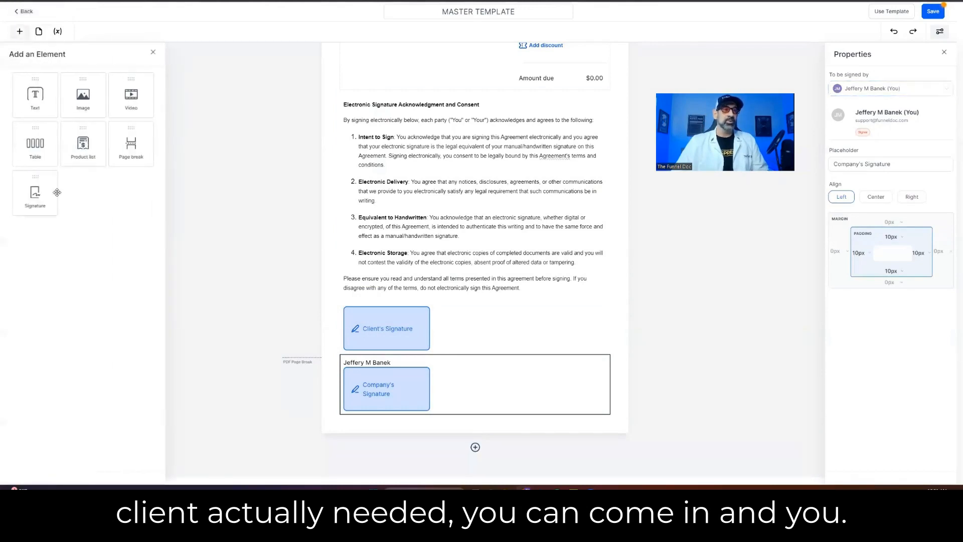
mouse_move(56, 192)
left_mouse_down()
mouse_move(215, 318)
mouse_move(396, 366)
mouse_move(494, 368)
left_mouse_up()
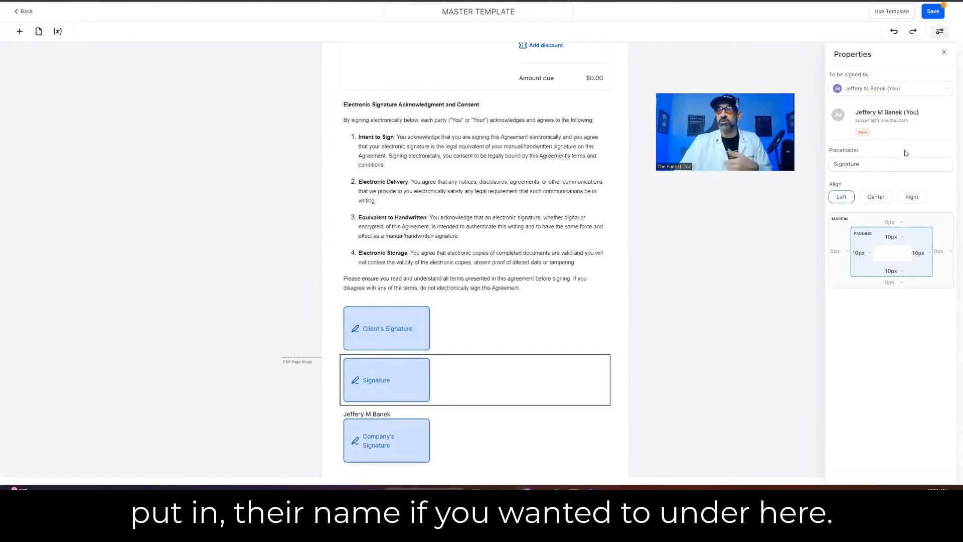
left_click(833, 164)
type("B")
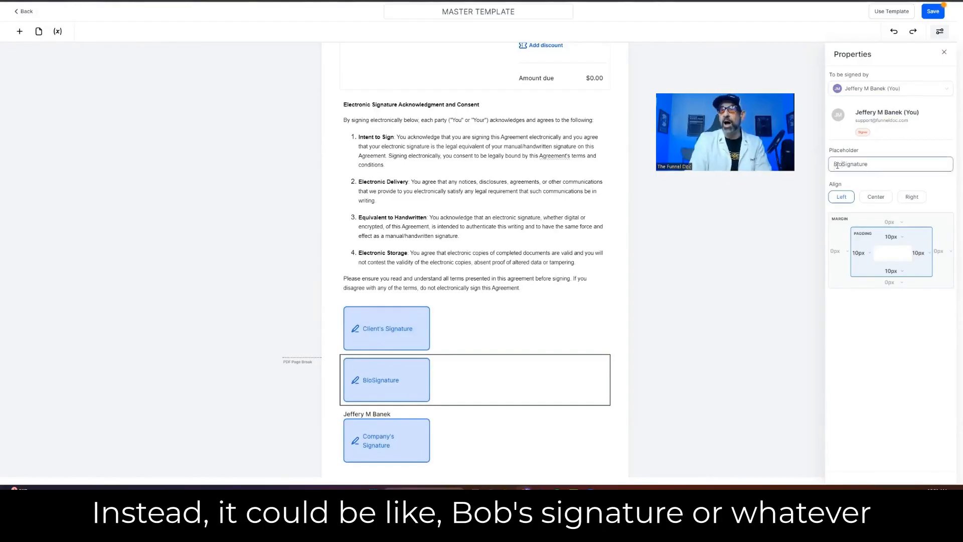
type("ob")
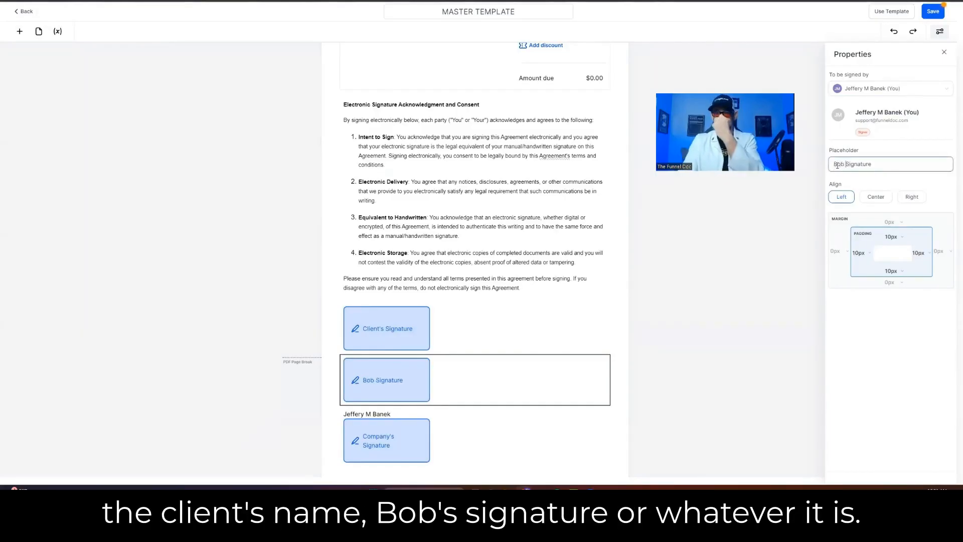
key("BackSpace")
type("'s")
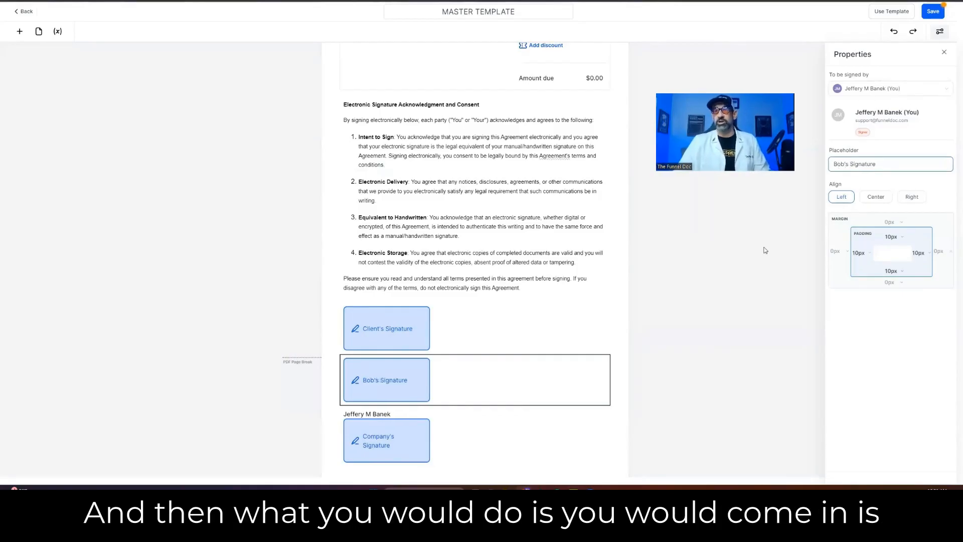
left_click(898, 88)
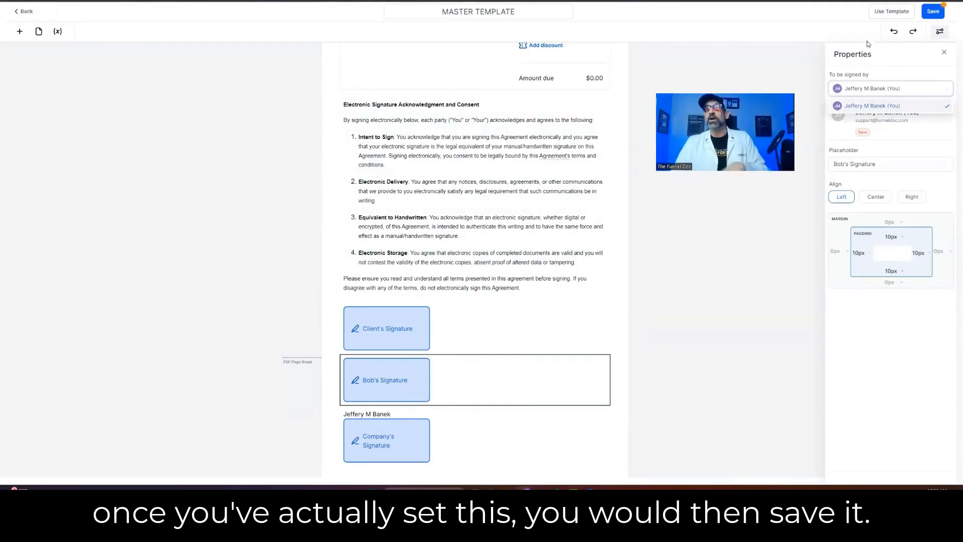
Save MASTER TEMPLATE and use it to create a new document
left_click(941, 12)
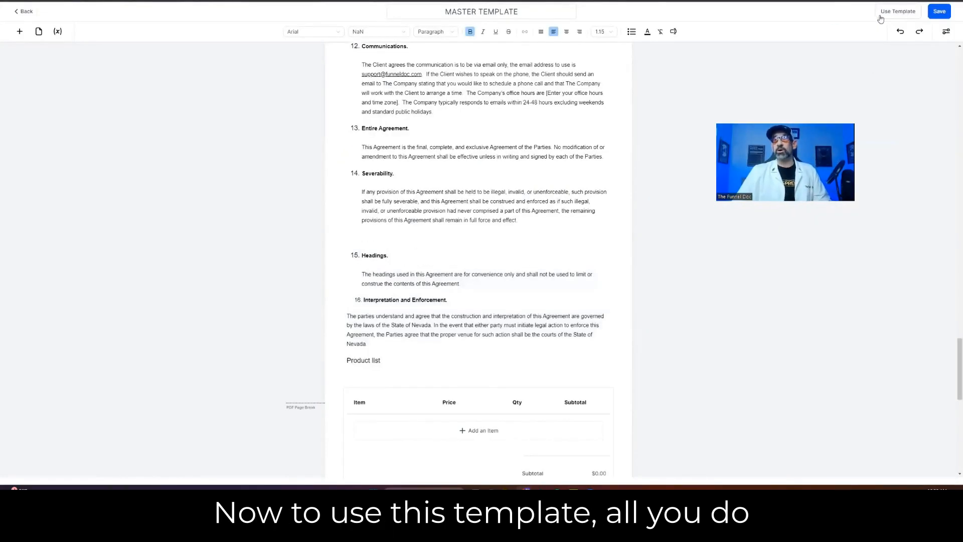
left_click(898, 11)
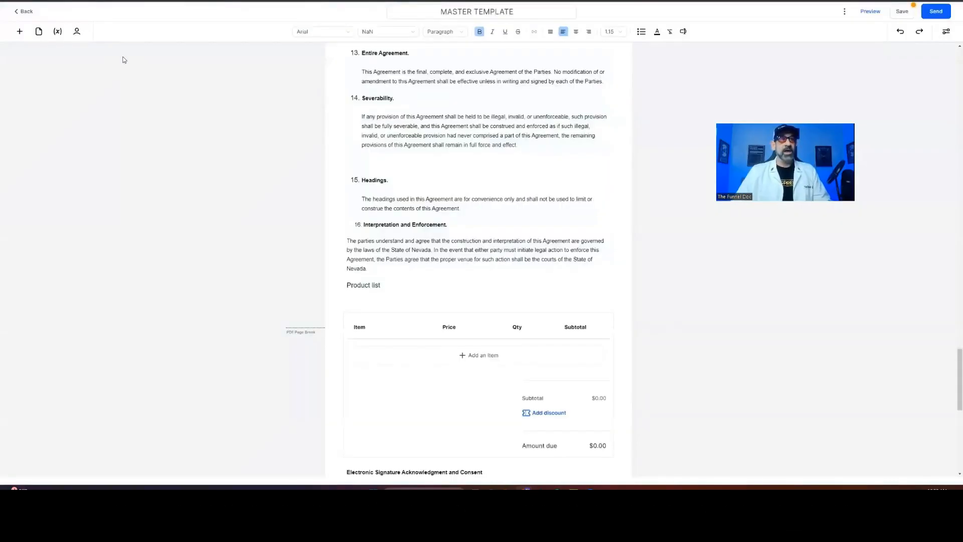
Assign a contact as the document's primary client recipient, and open the middle signature element's signer properties
left_click(77, 35)
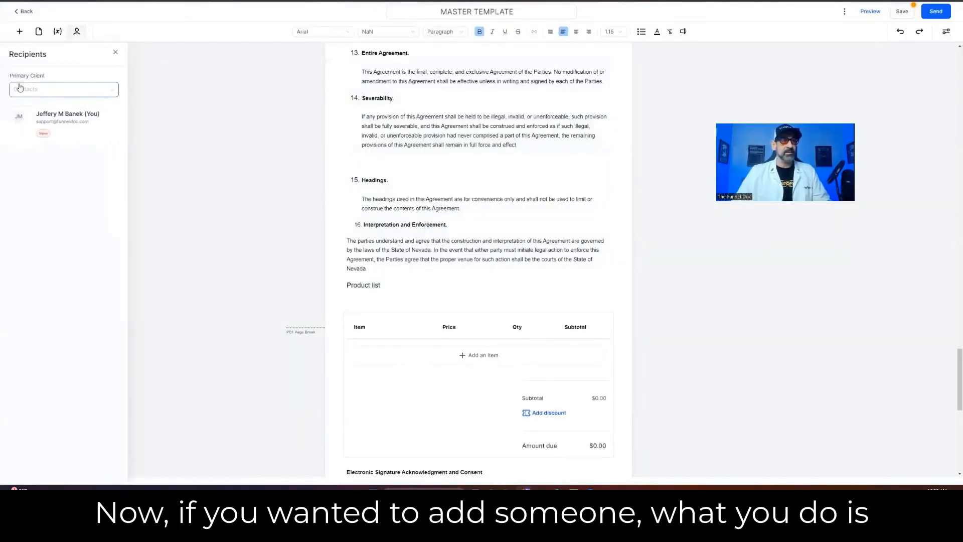
scroll(396, 210, "down", 8)
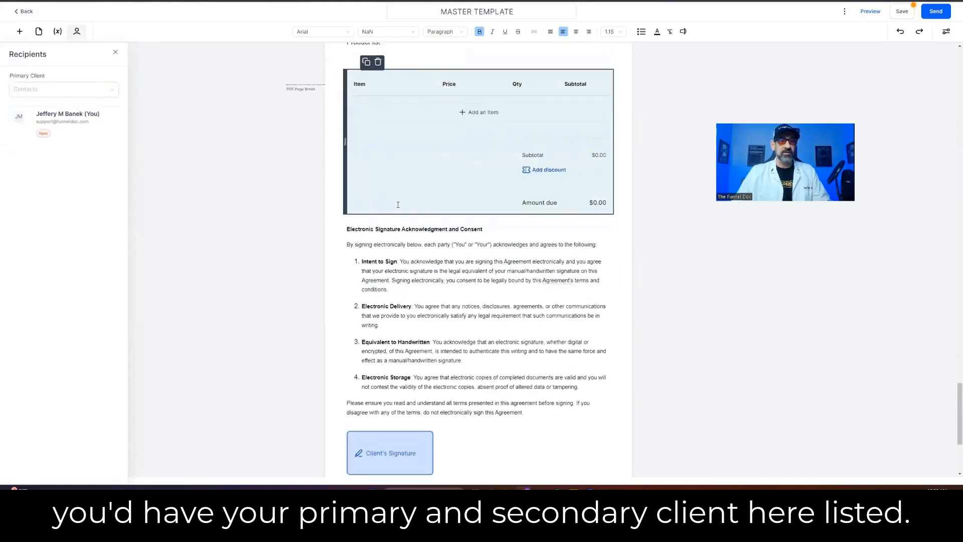
left_click(65, 90)
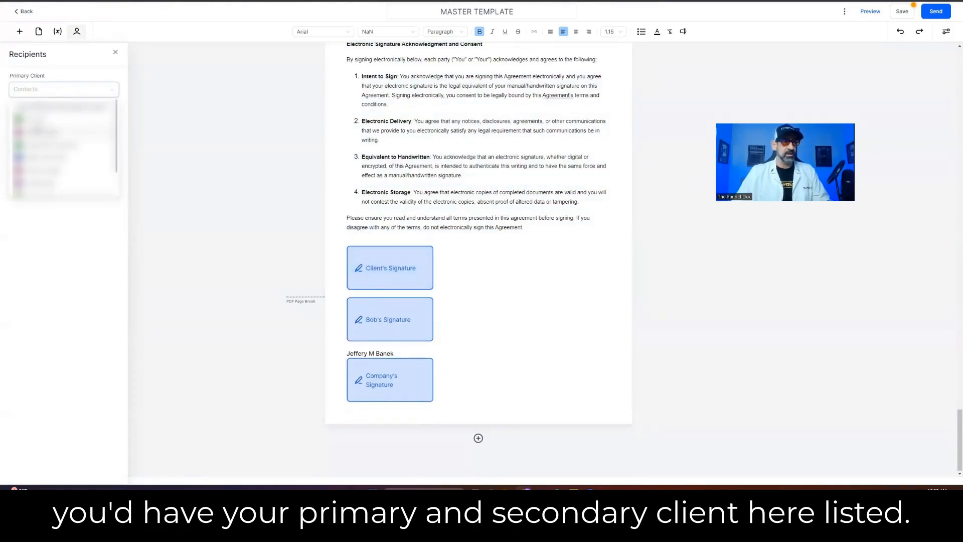
left_click(52, 134)
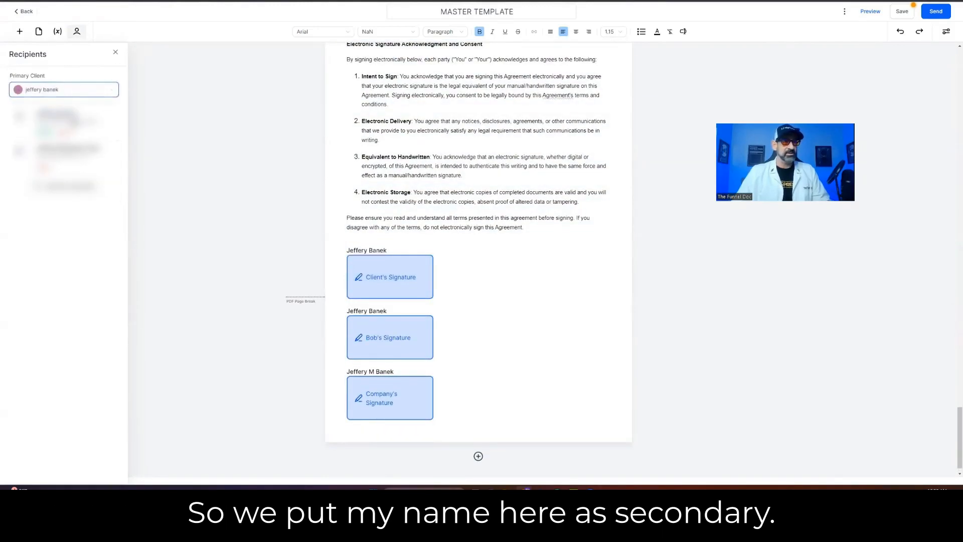
left_click(401, 339)
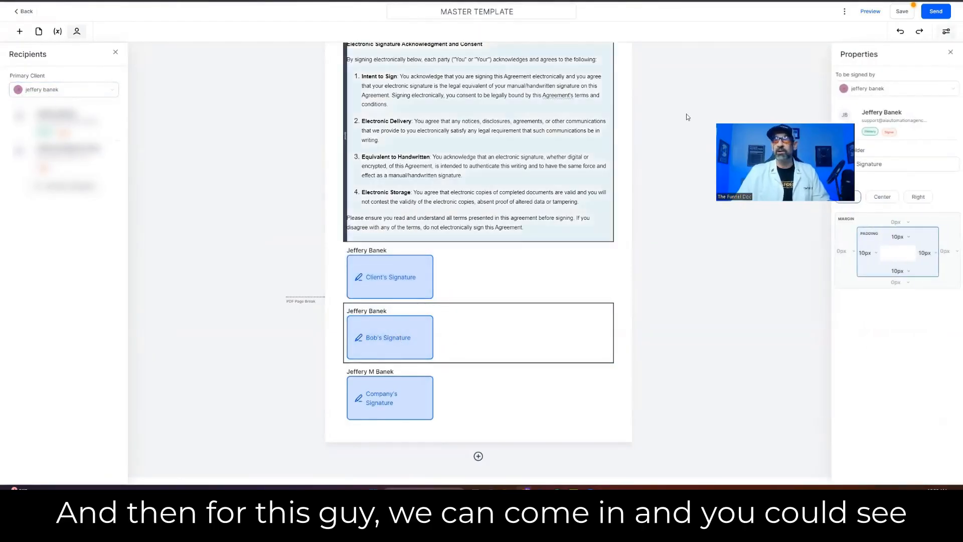
Compare the signers of the client's and middle signature elements, and add another contact as an additional document recipient
left_click(555, 281)
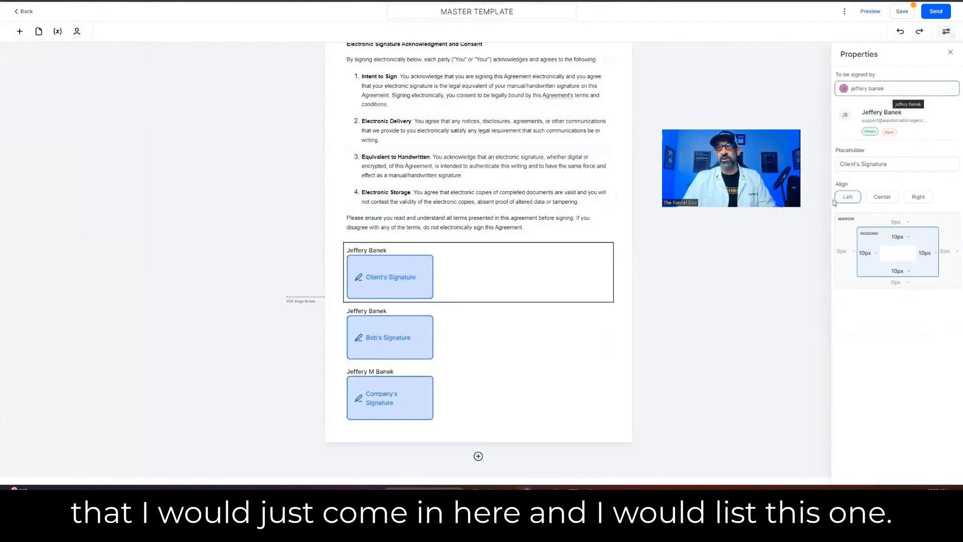
left_click(462, 340)
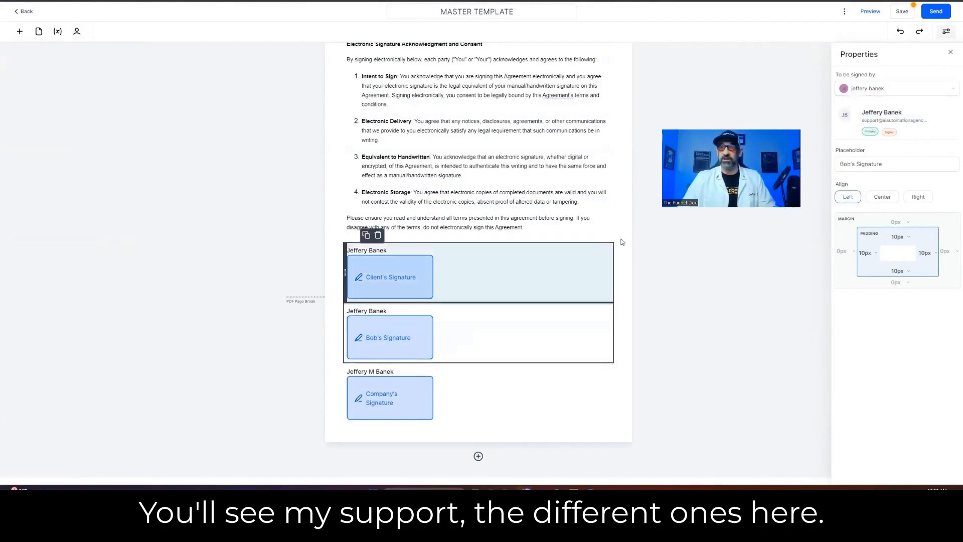
left_click(76, 31)
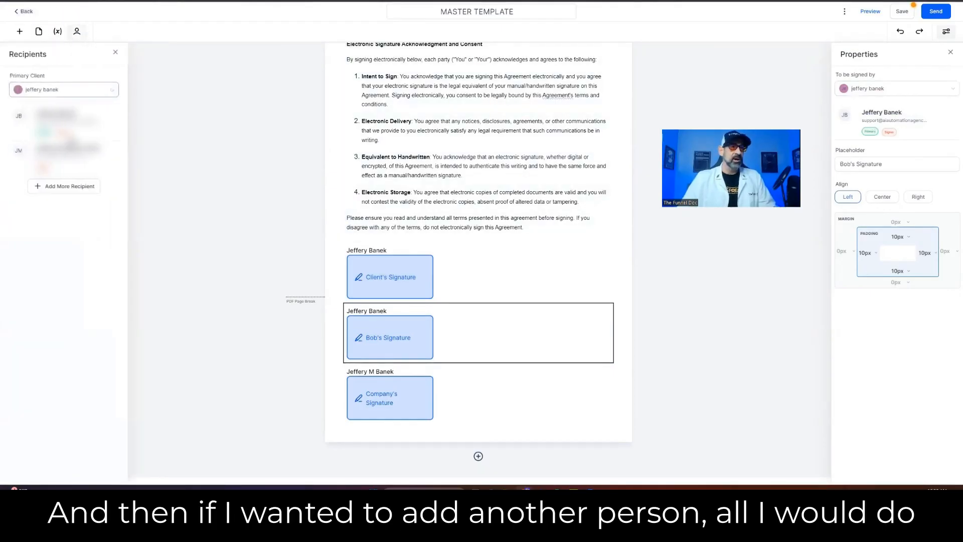
left_click(65, 187)
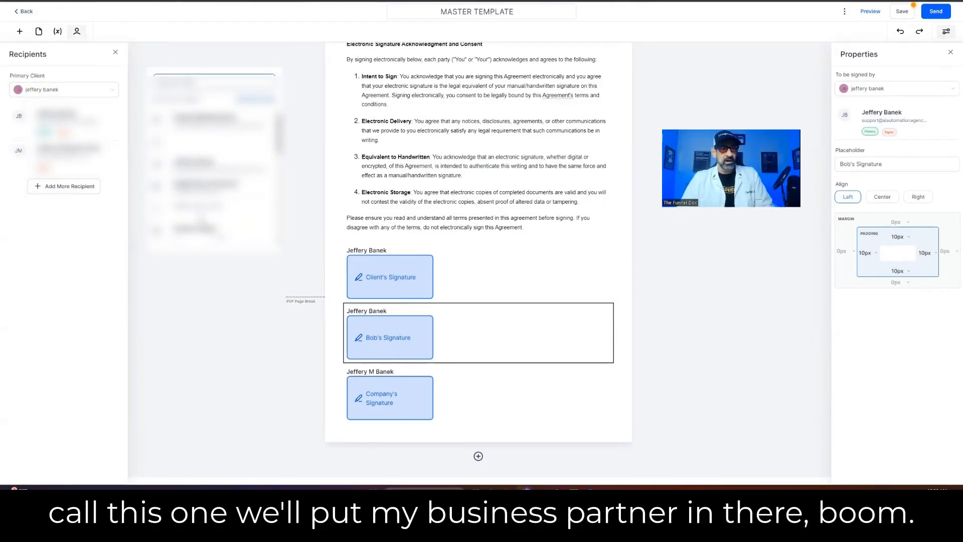
left_click(201, 221)
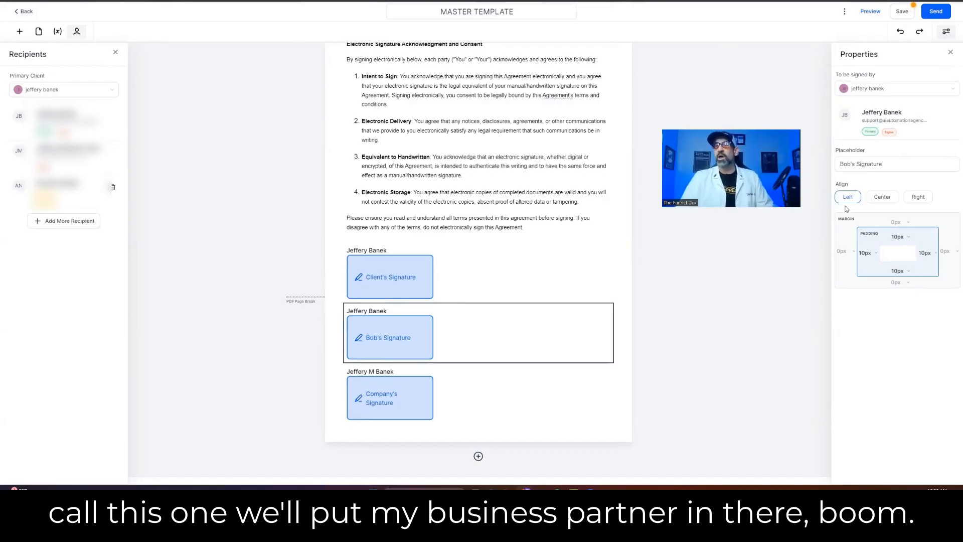
Assign the newly added recipient as signer of the middle signature element, and open its placeholder text for editing
left_click(872, 88)
left_click(879, 133)
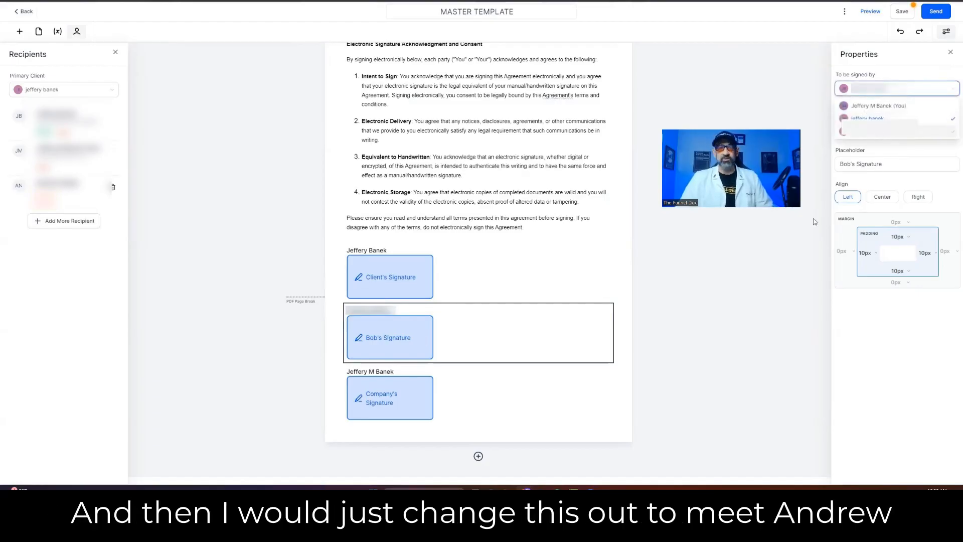
left_click(856, 164)
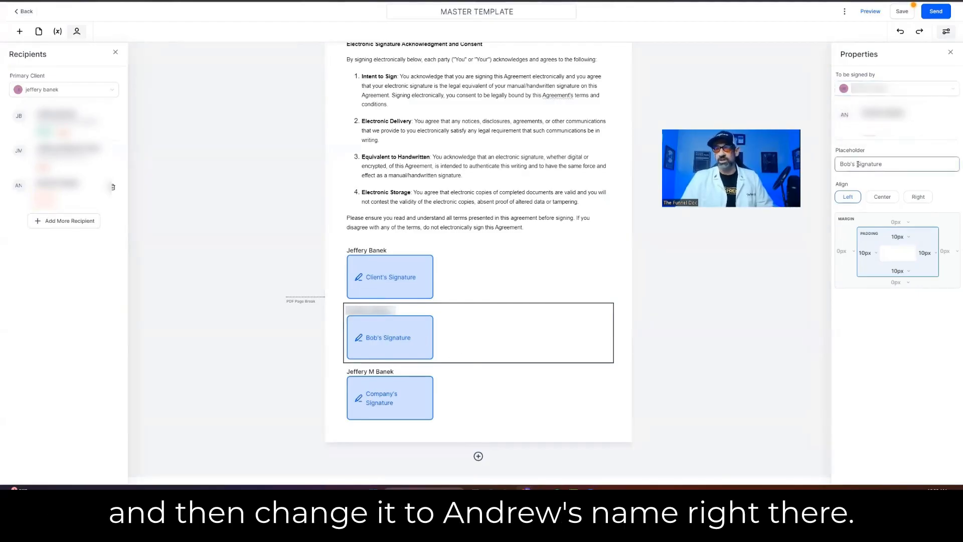
Review the signer assigned to each of the three signature elements and the Electronic Signature Acknowledgment and Consent text above them
left_click(527, 270)
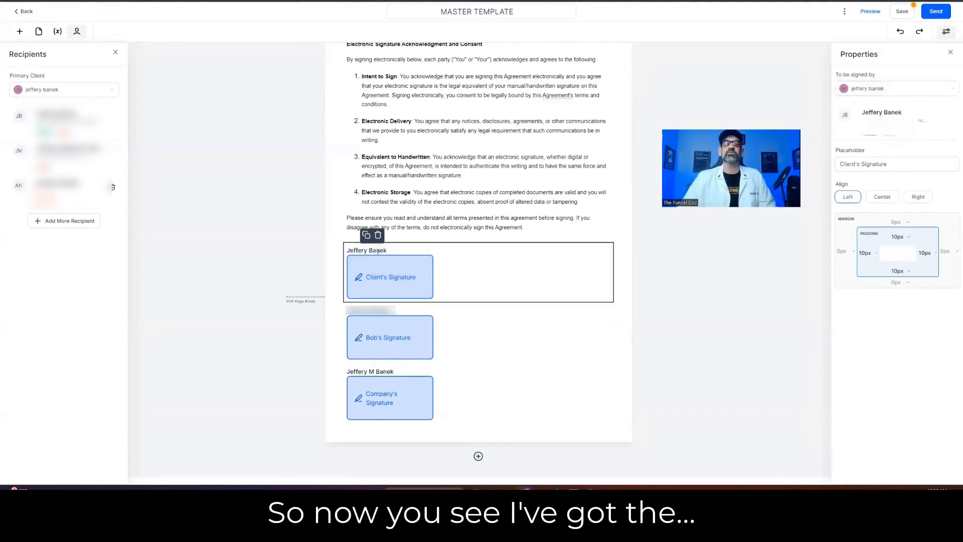
left_click(412, 334)
left_click(418, 410)
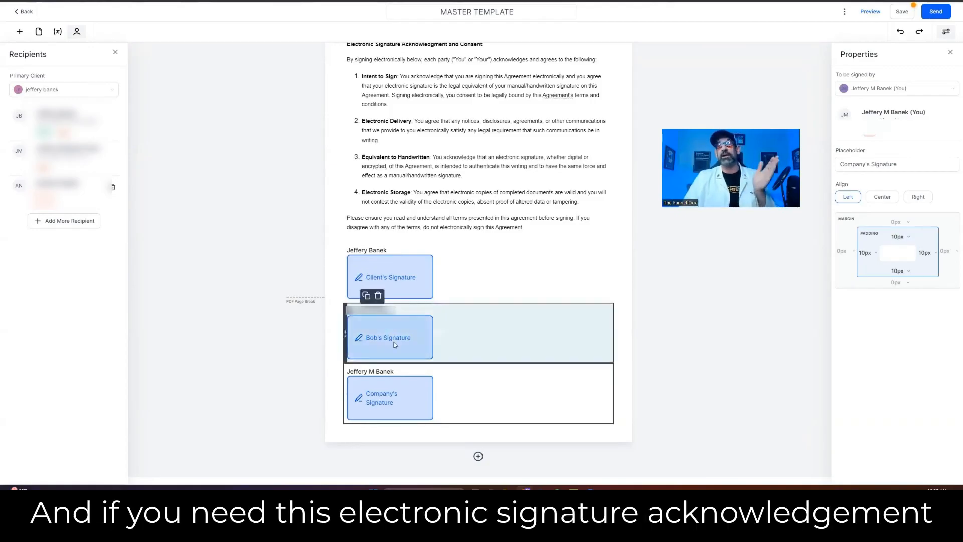
scroll(385, 198, "up", 3)
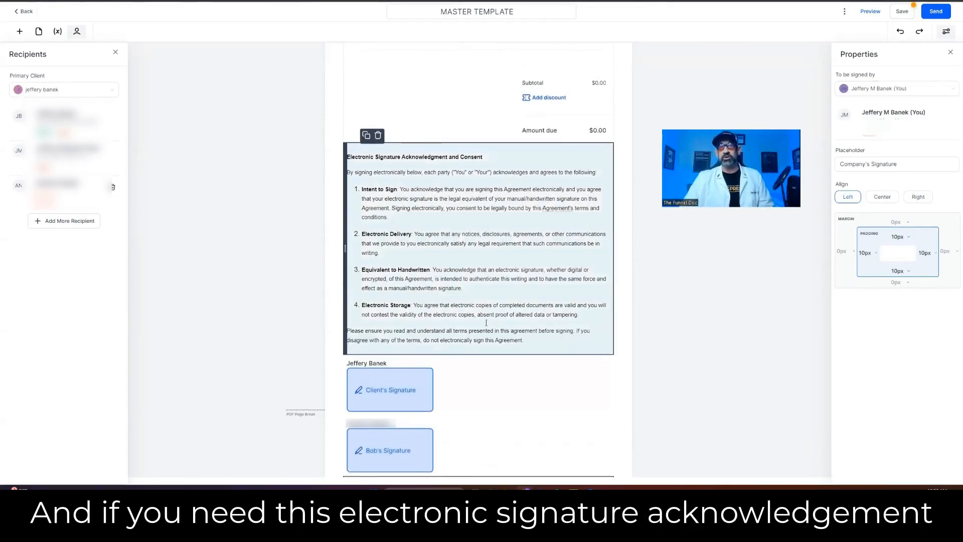